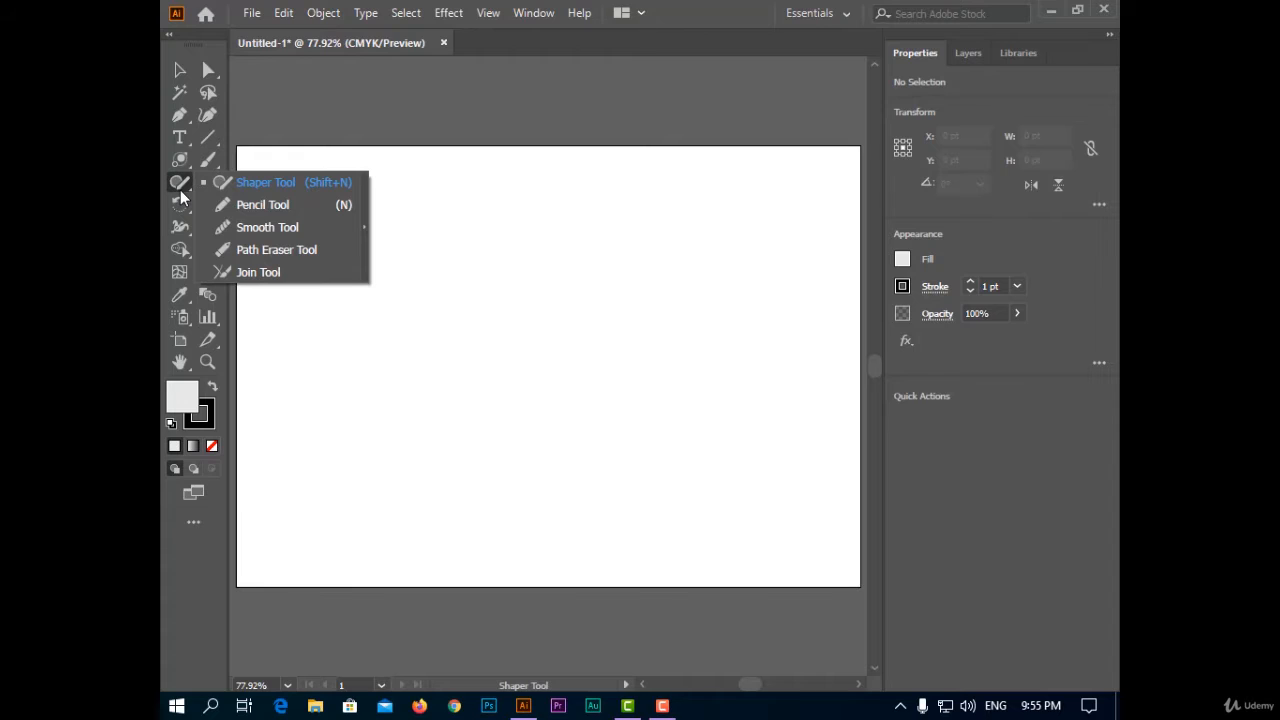
Step: With the Shaper tool, draw a square, a wide rectangle, a small circle and a tilted narrow ellipse
left_click(228, 186)
left_click(183, 190)
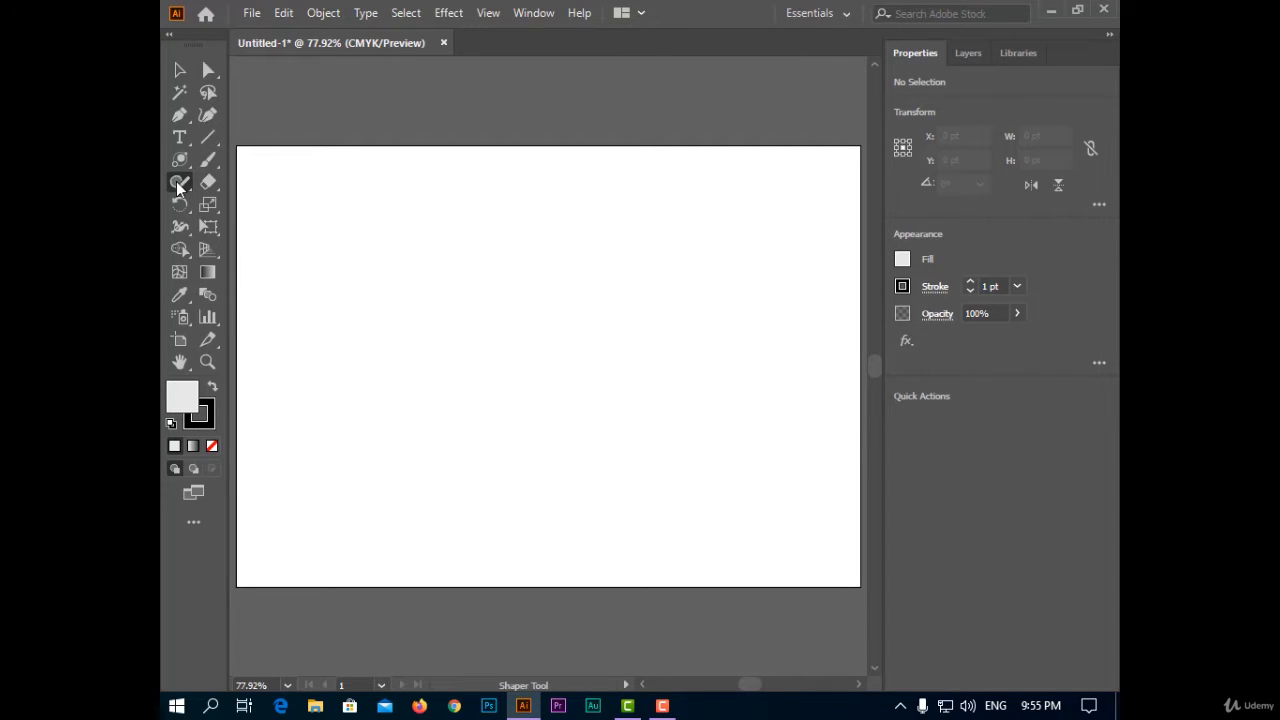
left_click(208, 137)
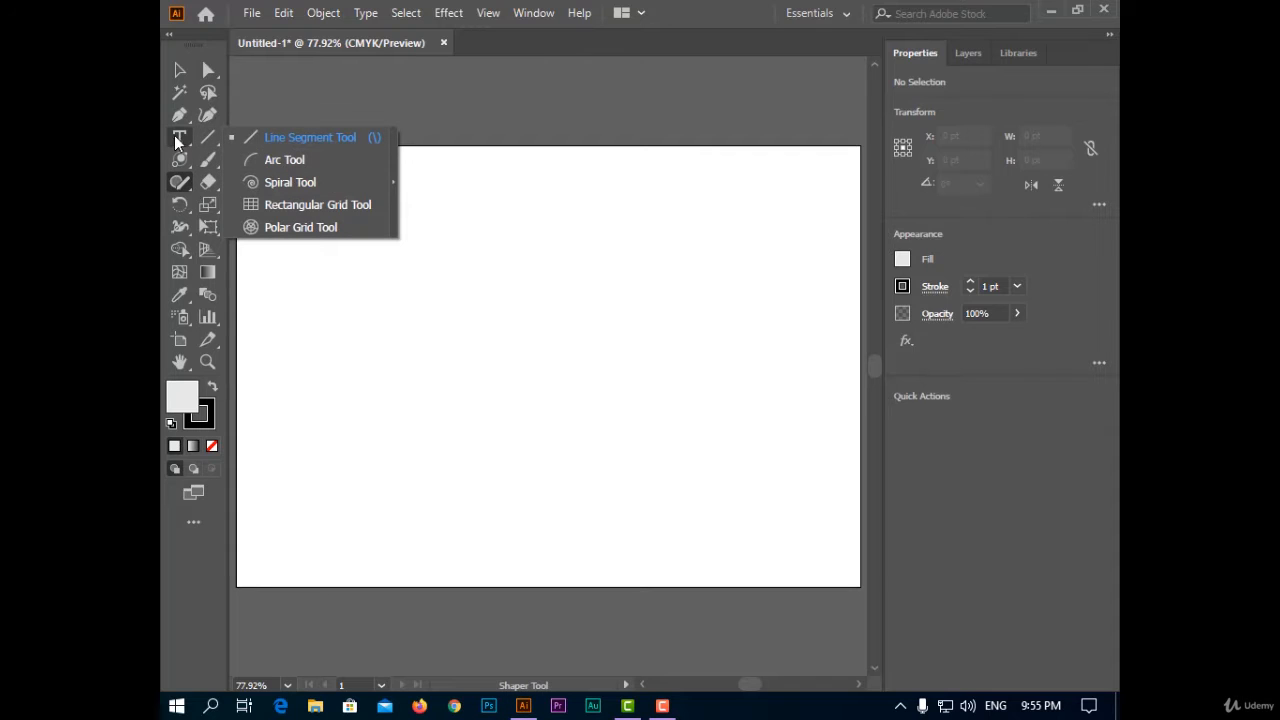
left_click(177, 160)
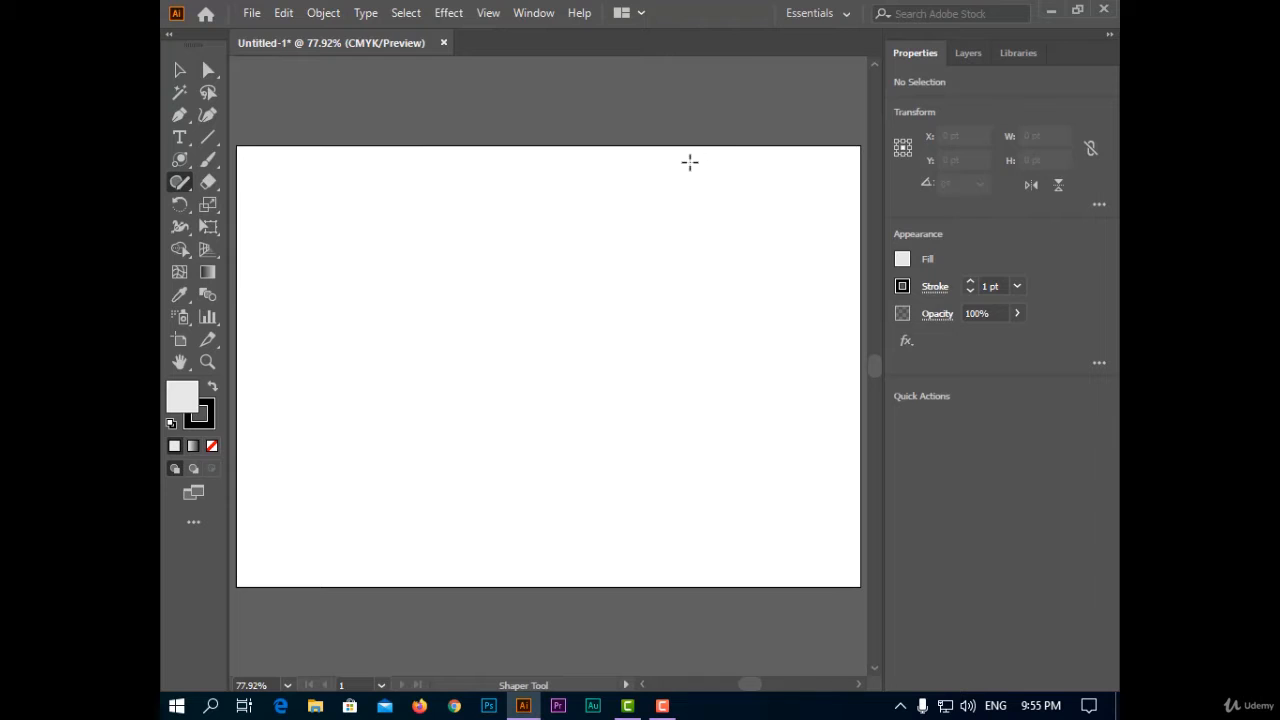
mouse_move(688, 178)
left_mouse_down()
mouse_move(840, 157)
mouse_move(838, 260)
mouse_move(805, 283)
mouse_move(703, 283)
mouse_move(697, 179)
left_mouse_up()
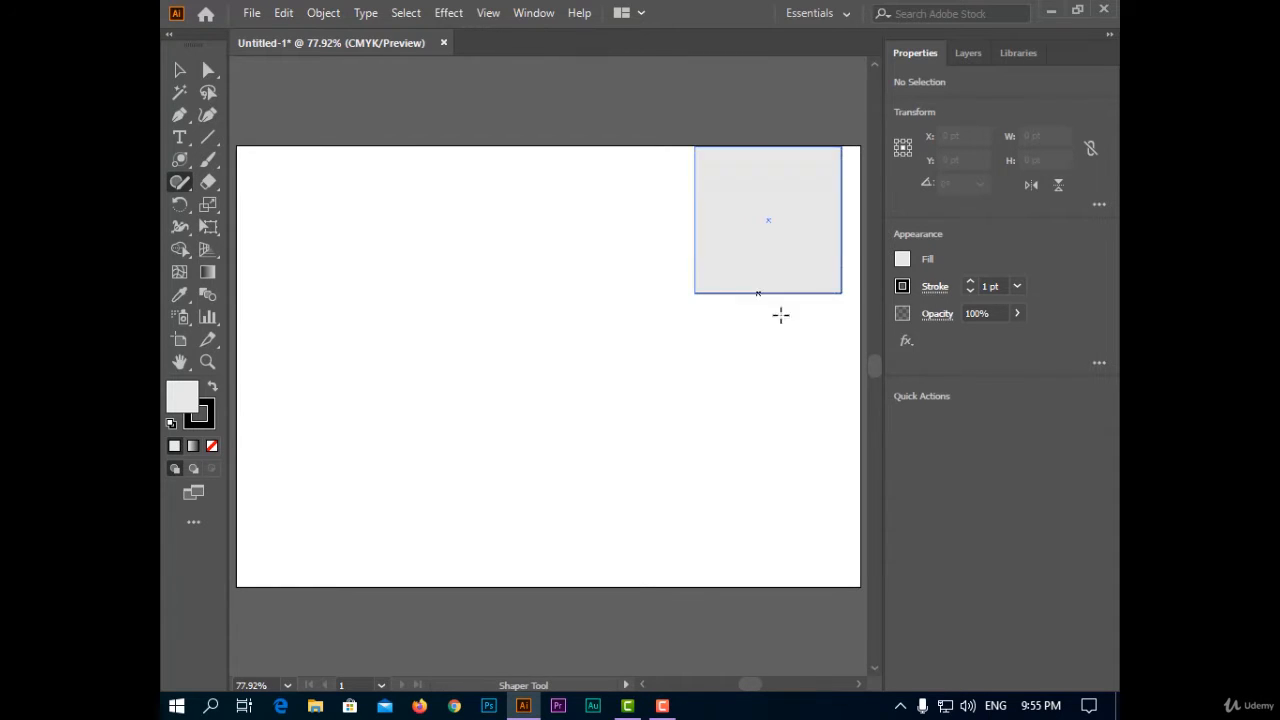
mouse_move(652, 341)
left_mouse_down()
mouse_move(841, 330)
mouse_move(843, 405)
mouse_move(670, 448)
mouse_move(648, 342)
left_mouse_up()
mouse_move(716, 546)
left_mouse_down()
mouse_move(760, 498)
mouse_move(771, 559)
mouse_move(716, 540)
left_mouse_up()
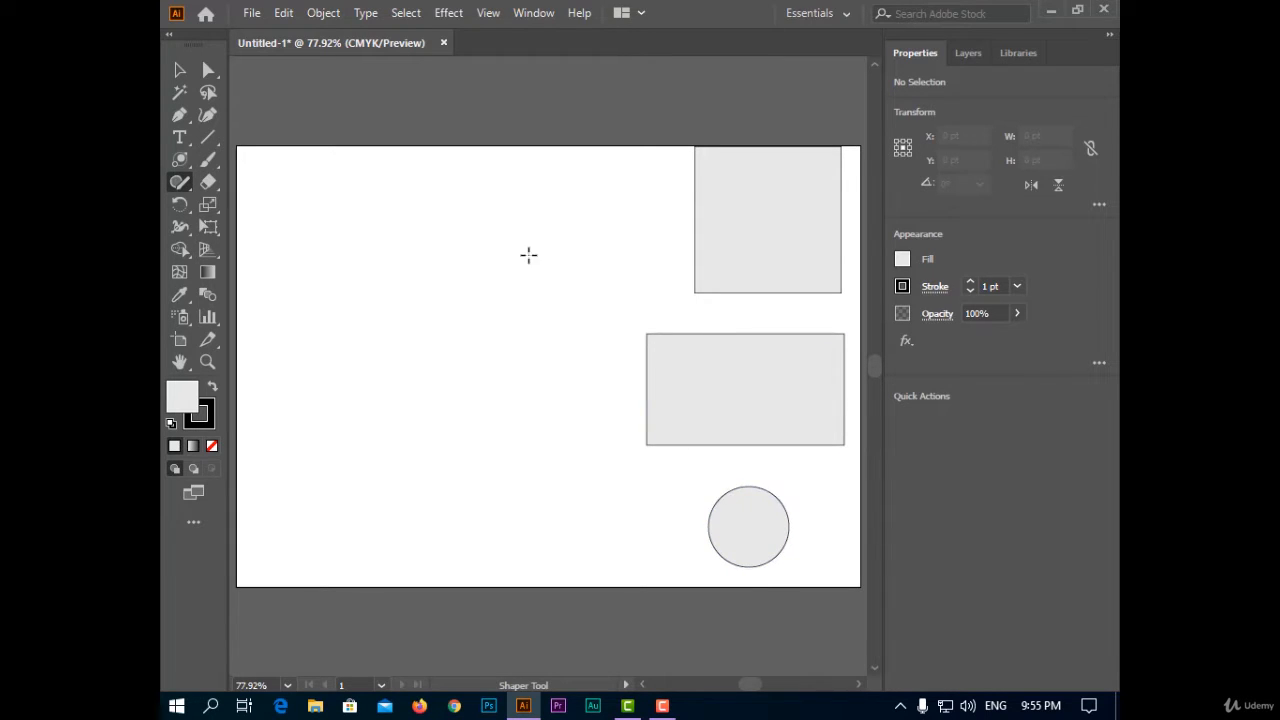
mouse_move(530, 232)
left_mouse_down()
mouse_move(619, 207)
mouse_move(532, 254)
left_mouse_up()
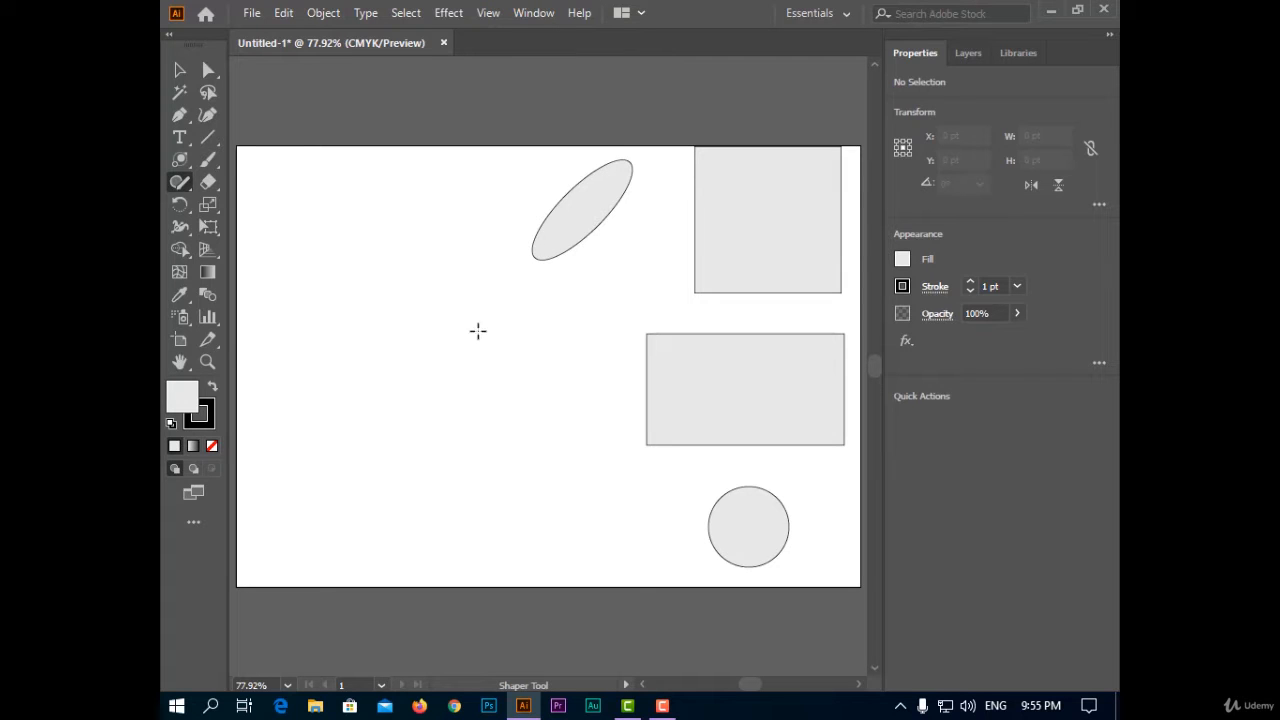
mouse_move(520, 302)
left_mouse_down()
mouse_move(449, 423)
mouse_move(526, 297)
mouse_move(600, 363)
mouse_move(538, 332)
mouse_move(591, 417)
mouse_move(608, 403)
mouse_move(600, 390)
left_mouse_up()
key("ctrl+z")
key("ctrl+z")
mouse_move(551, 349)
left_mouse_down()
mouse_move(600, 451)
mouse_move(591, 400)
left_mouse_up()
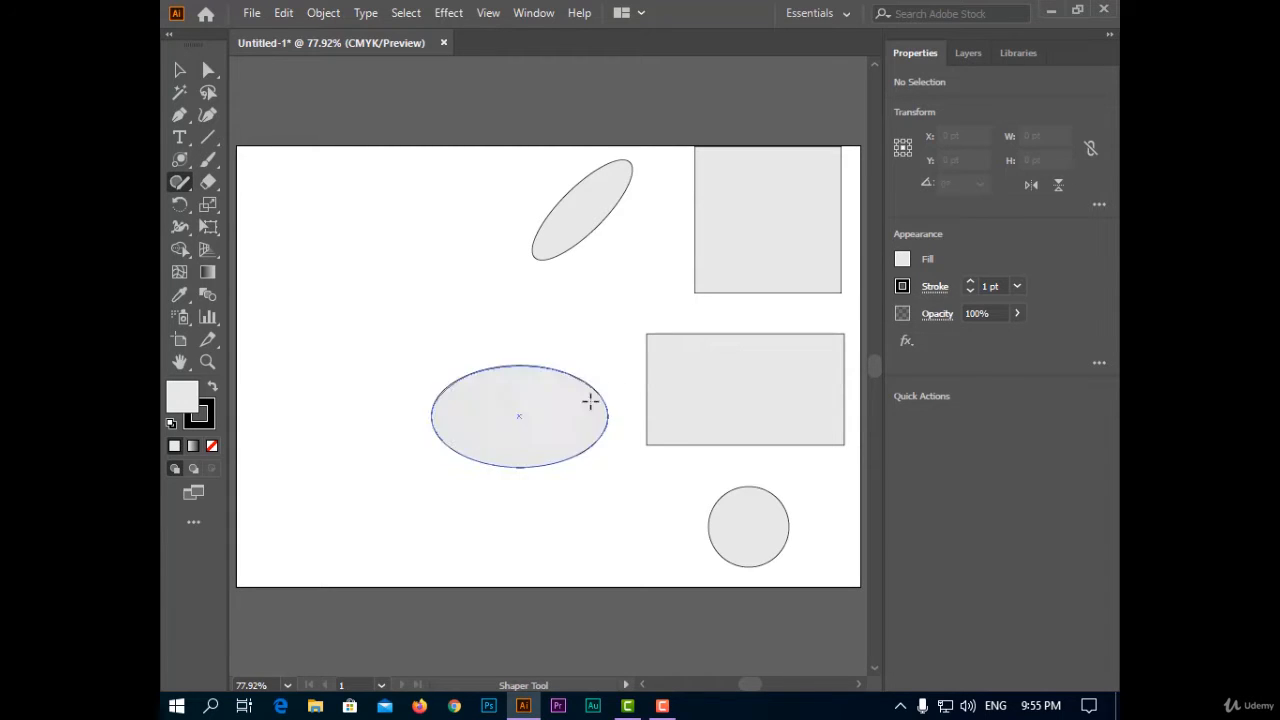
key("ctrl+z")
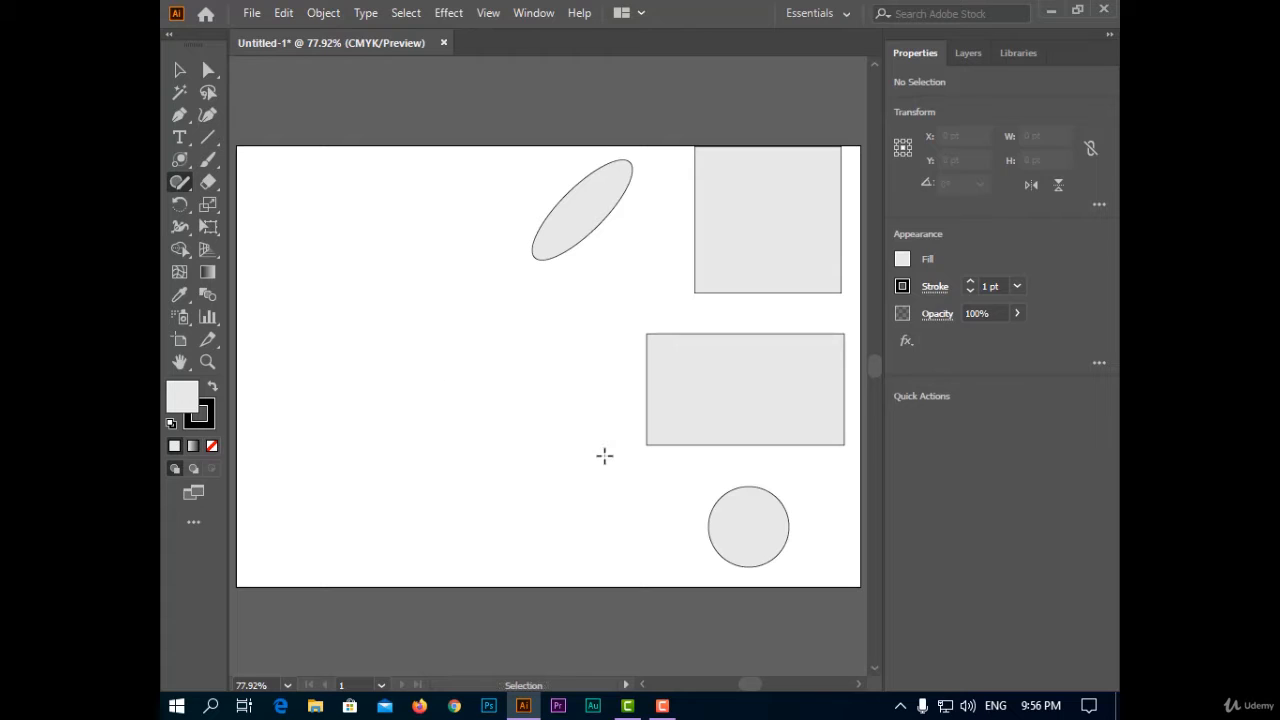
Step: Draw a triangle below the tilted ellipse and a hexagon to the ellipse's left with the Shaper tool
mouse_move(531, 340)
left_mouse_down()
mouse_move(566, 446)
mouse_move(434, 445)
mouse_move(530, 334)
left_mouse_up()
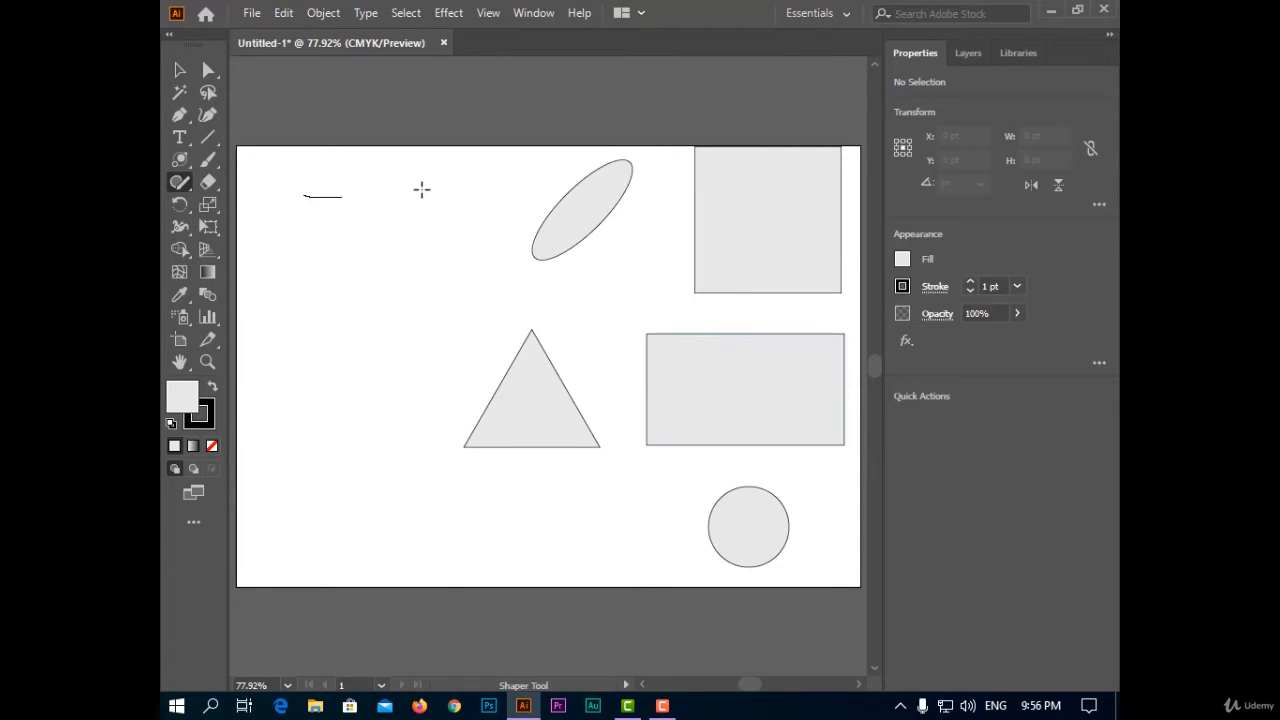
mouse_move(421, 189)
left_mouse_down()
mouse_move(470, 238)
mouse_move(411, 310)
mouse_move(321, 299)
mouse_move(277, 257)
mouse_move(305, 196)
left_mouse_up()
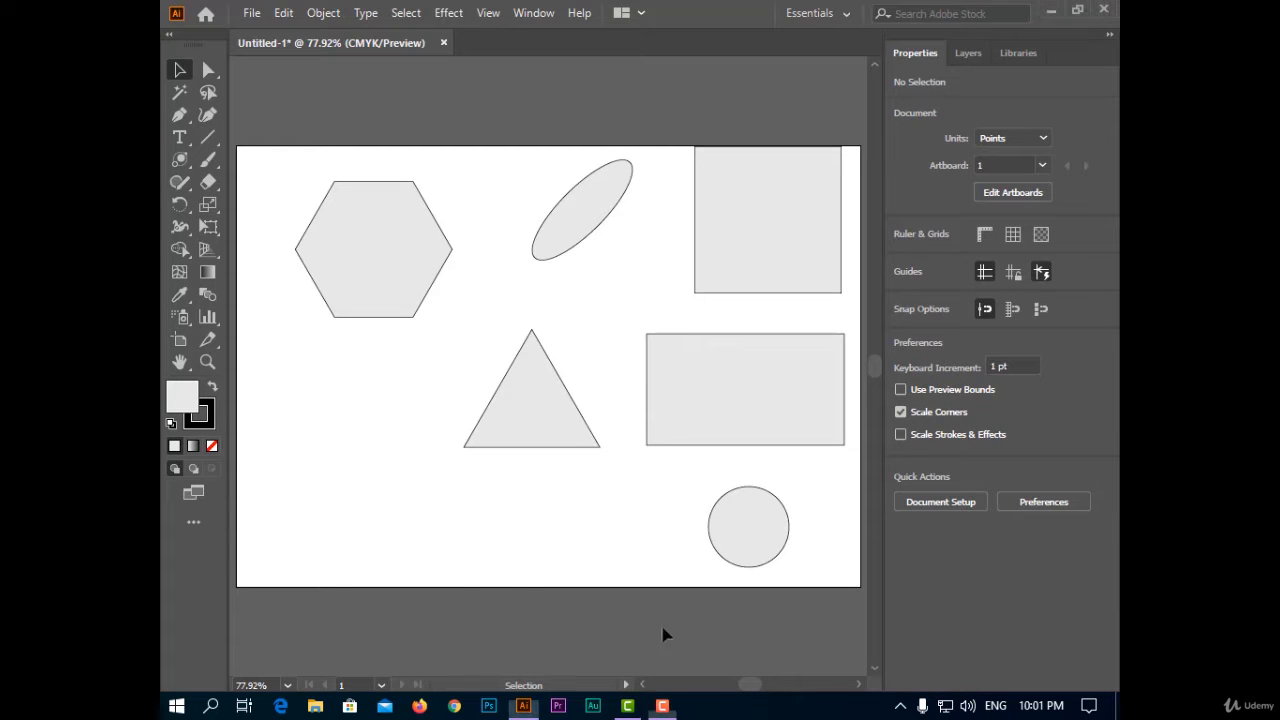
Step: Delete all shapes from the artboard and draw two large partly overlapping circles with the Shaper tool
left_click_drag(760, 92, 356, 551)
key("Delete")
left_click(179, 182)
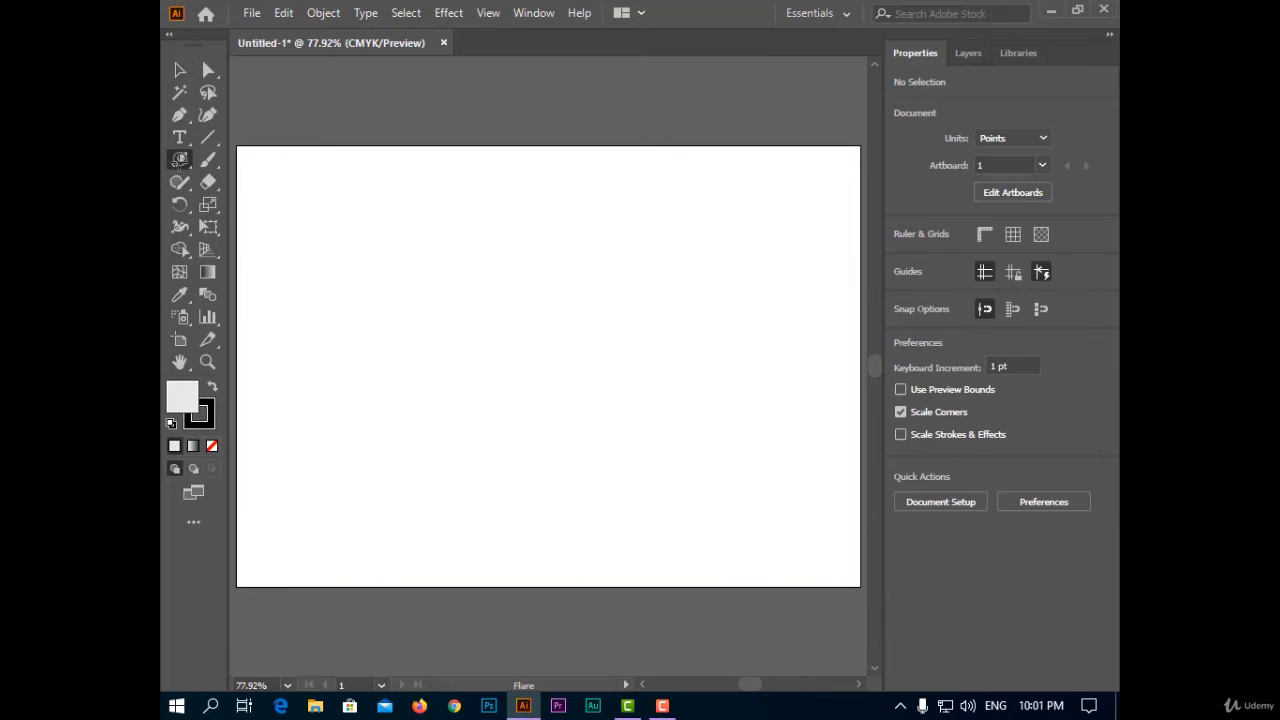
mouse_move(381, 248)
left_mouse_down()
mouse_move(553, 391)
mouse_move(363, 329)
mouse_move(436, 256)
left_mouse_up()
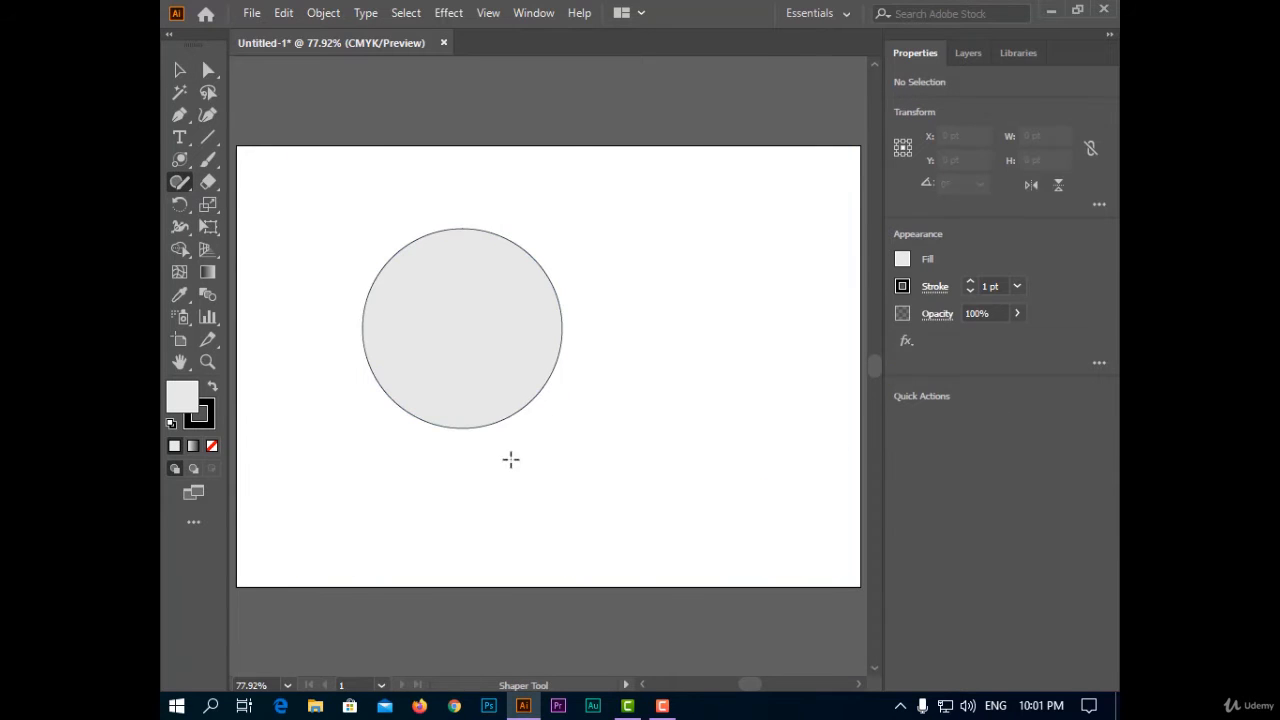
mouse_move(511, 457)
left_mouse_down()
mouse_move(511, 318)
mouse_move(647, 436)
mouse_move(534, 443)
left_mouse_up()
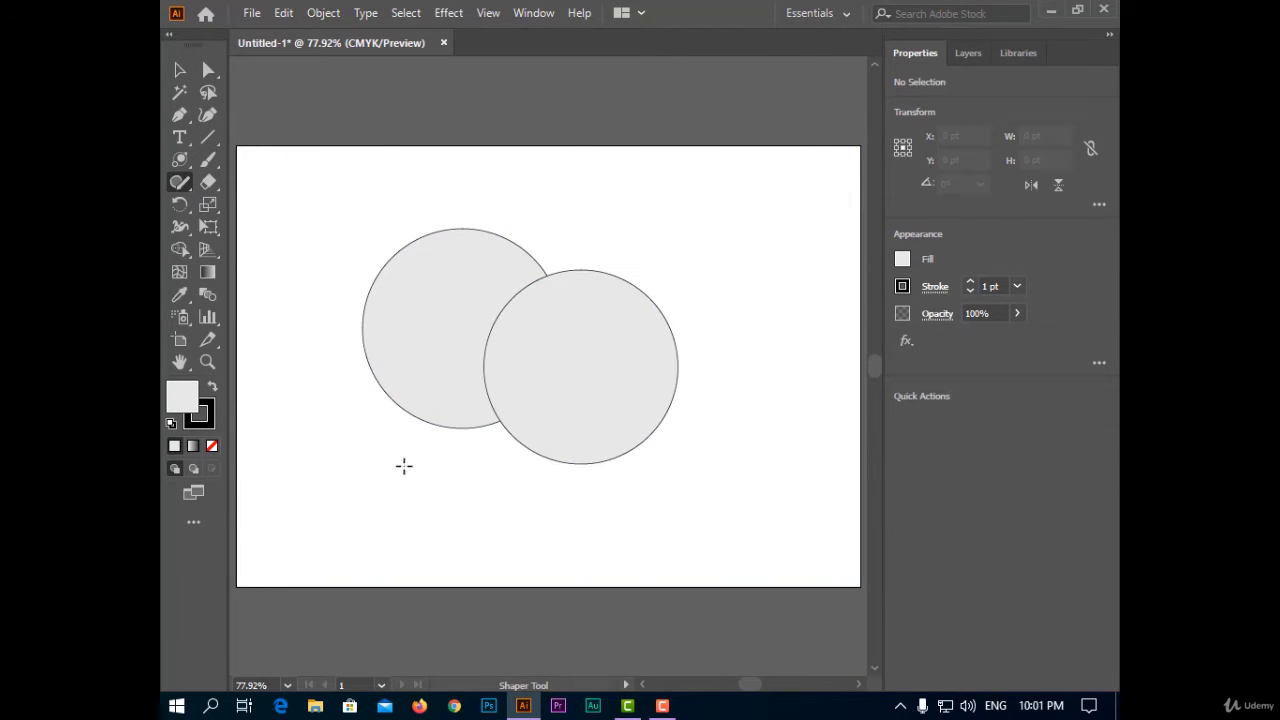
Step: Scribble out the left circle and its overlap to leave a crescent, and draw and scribble across a square overlapping the crescent's lower right
mouse_move(381, 360)
left_mouse_down()
mouse_move(457, 329)
mouse_move(491, 277)
mouse_move(500, 349)
mouse_move(461, 405)
left_mouse_up()
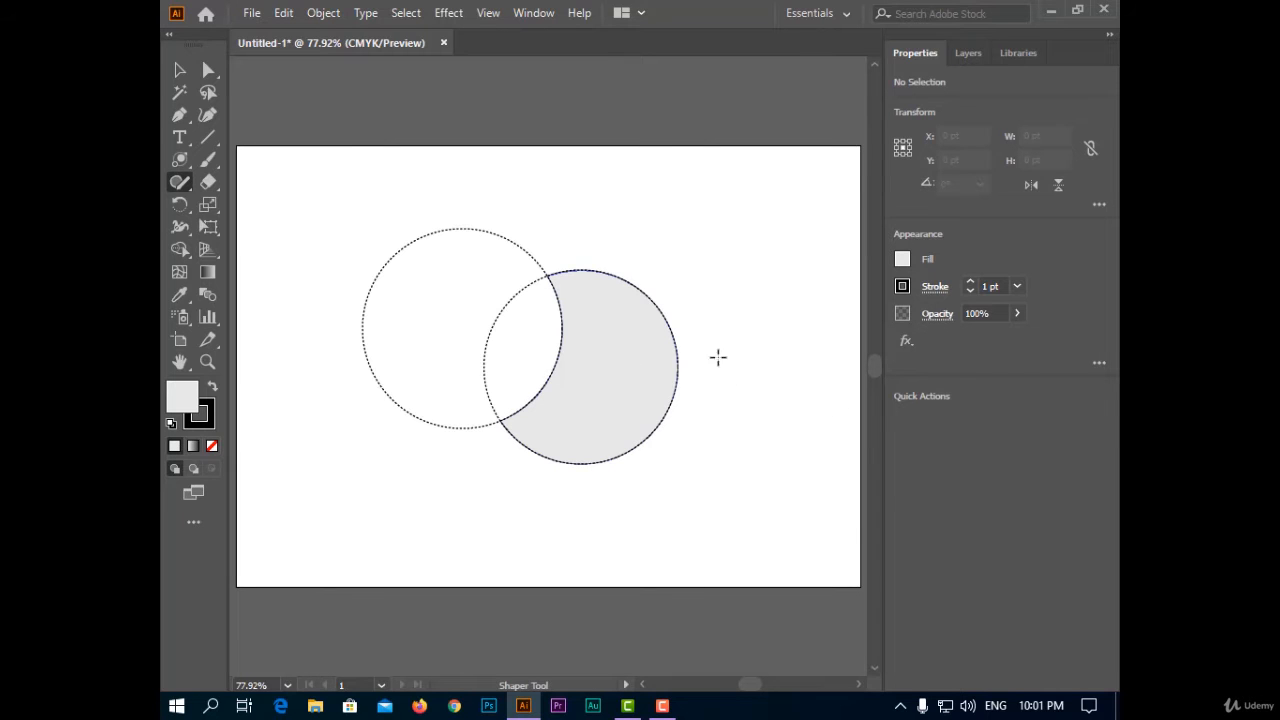
mouse_move(618, 358)
left_mouse_down()
mouse_move(737, 519)
mouse_move(622, 358)
left_mouse_up()
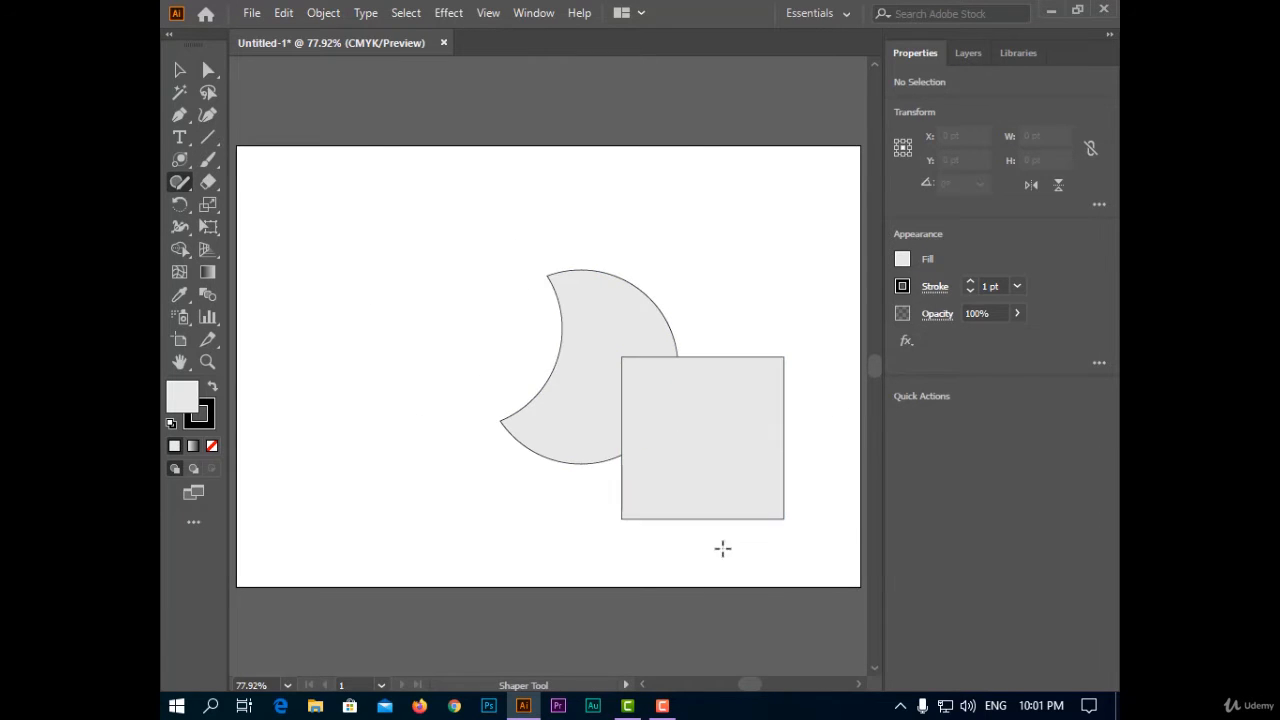
mouse_move(723, 548)
left_mouse_down()
mouse_move(752, 504)
mouse_move(689, 461)
mouse_move(673, 400)
mouse_move(648, 382)
left_mouse_up()
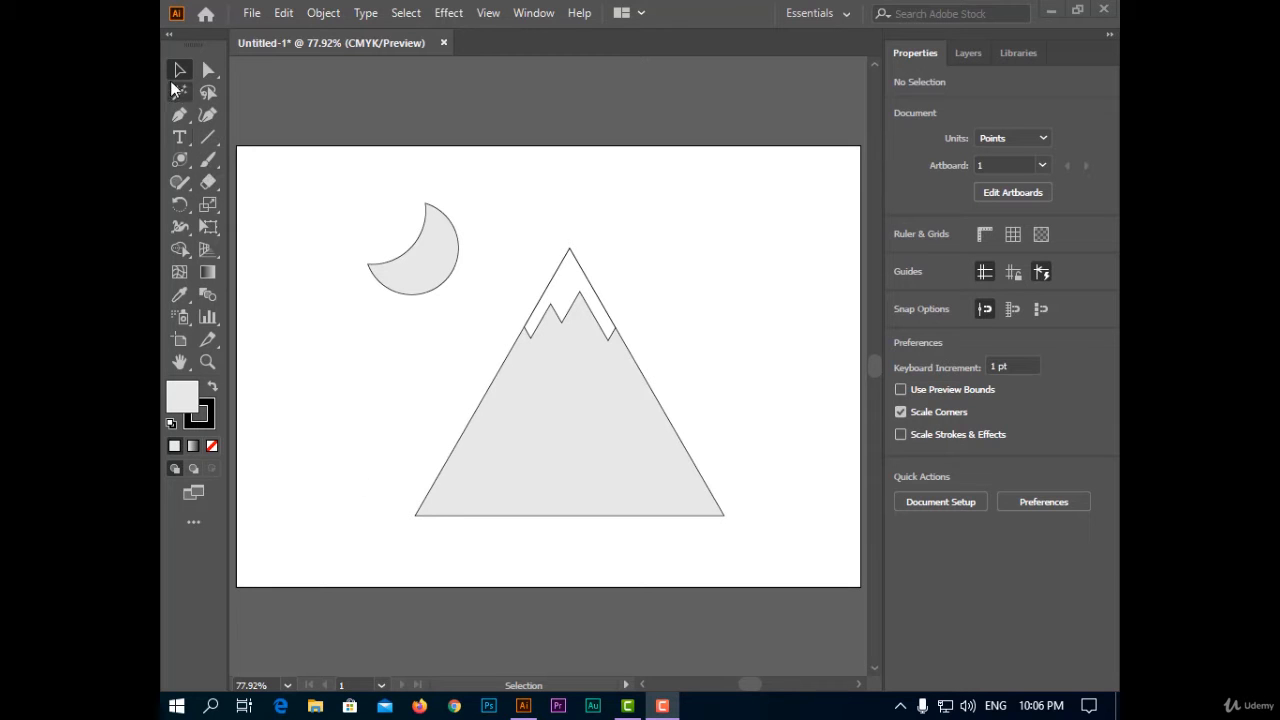
Step: Delete the crescent moon and the mountain from the artboard
left_click(684, 256)
left_click_drag(704, 209, 323, 475)
key("Delete")
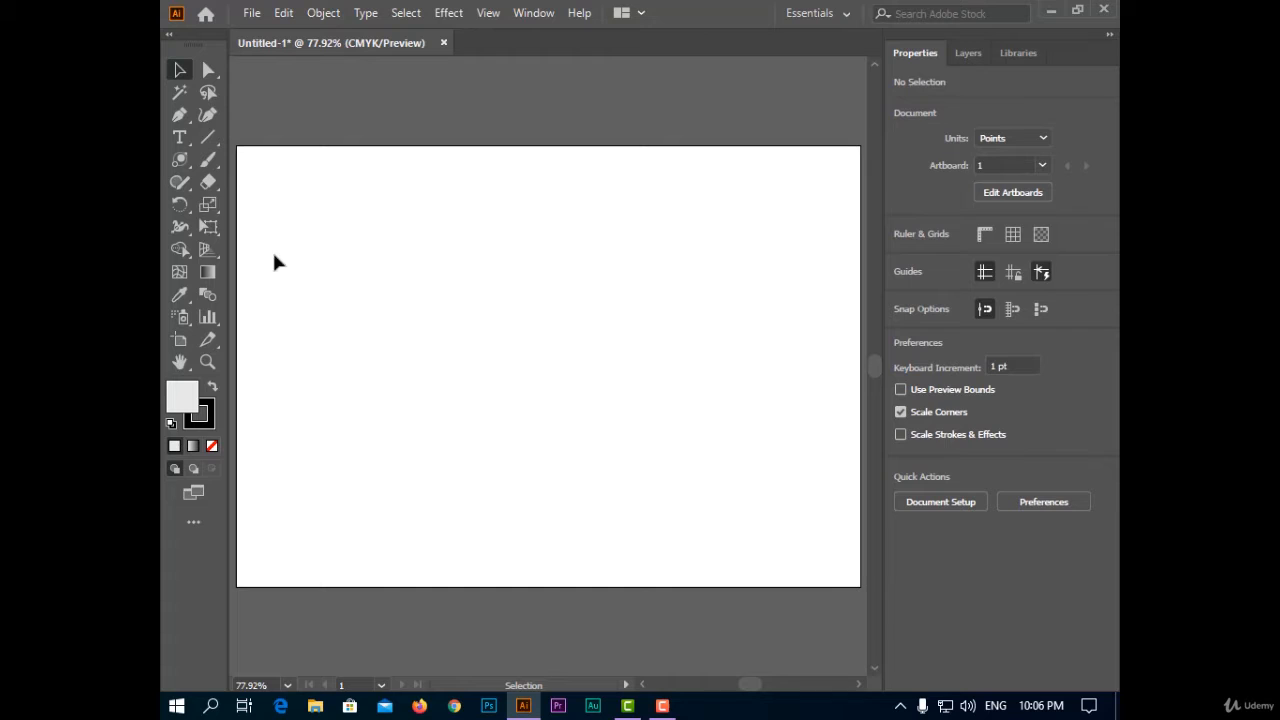
Step: Draw a large triangle with the Shaper tool and a small inverted triangle overlapping the left side of its peak
left_click(180, 182)
mouse_move(391, 535)
left_mouse_down()
mouse_move(532, 284)
mouse_move(713, 469)
mouse_move(392, 550)
left_mouse_up()
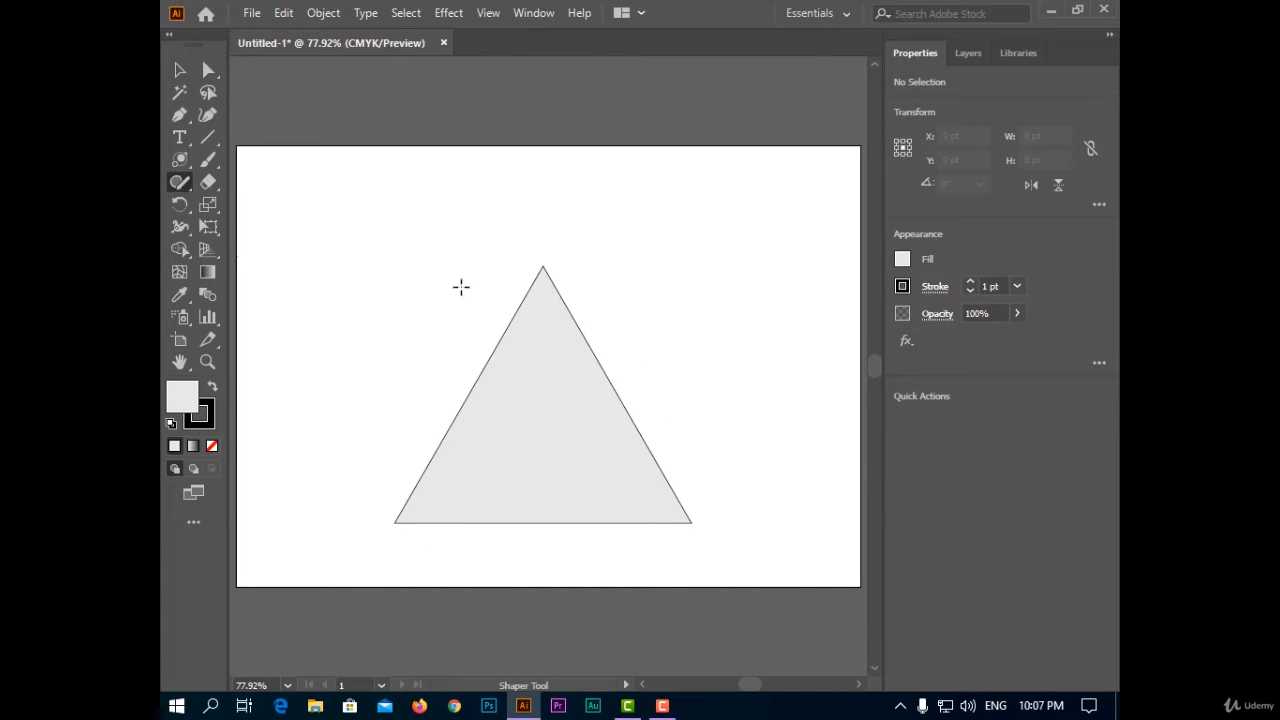
mouse_move(484, 283)
left_mouse_down()
mouse_move(528, 267)
mouse_move(514, 253)
mouse_move(473, 265)
mouse_move(592, 257)
mouse_move(557, 328)
mouse_move(493, 234)
left_mouse_up()
mouse_move(639, 264)
left_mouse_down()
mouse_move(580, 343)
mouse_move(520, 275)
mouse_move(630, 265)
left_mouse_up()
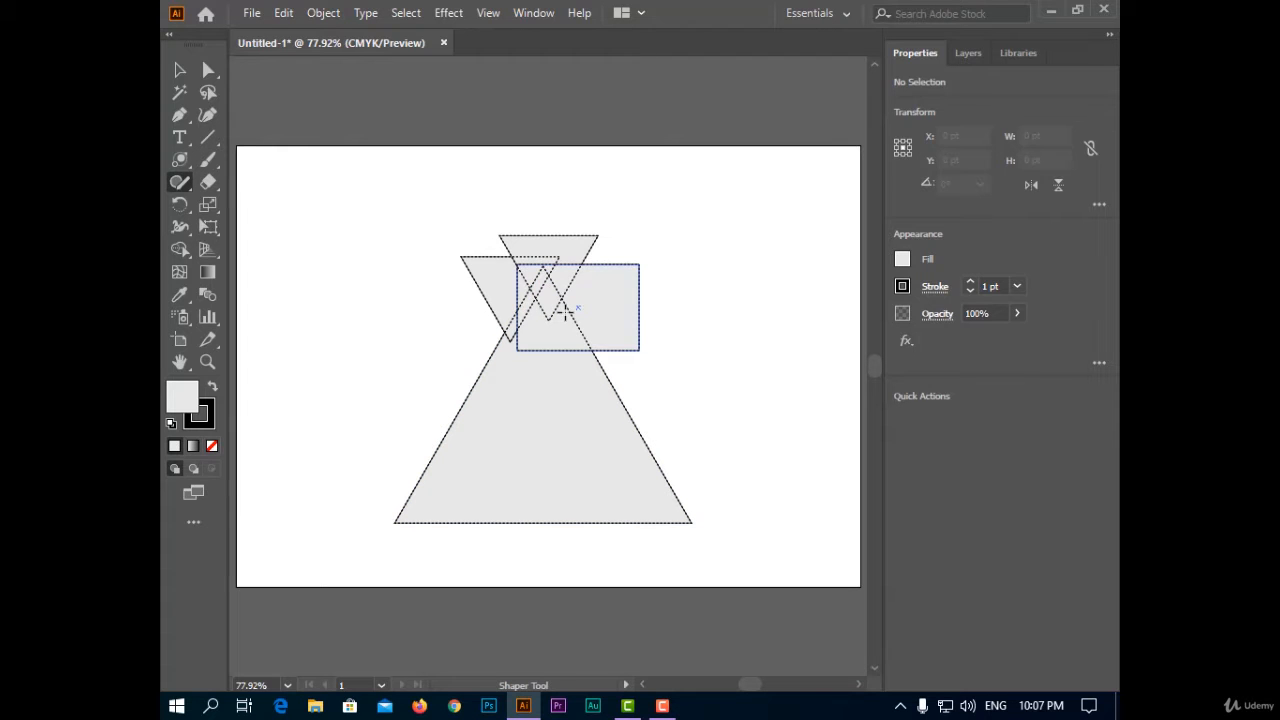
mouse_move(564, 313)
left_mouse_down()
mouse_move(548, 287)
mouse_move(566, 337)
mouse_move(540, 300)
mouse_move(615, 279)
left_mouse_up()
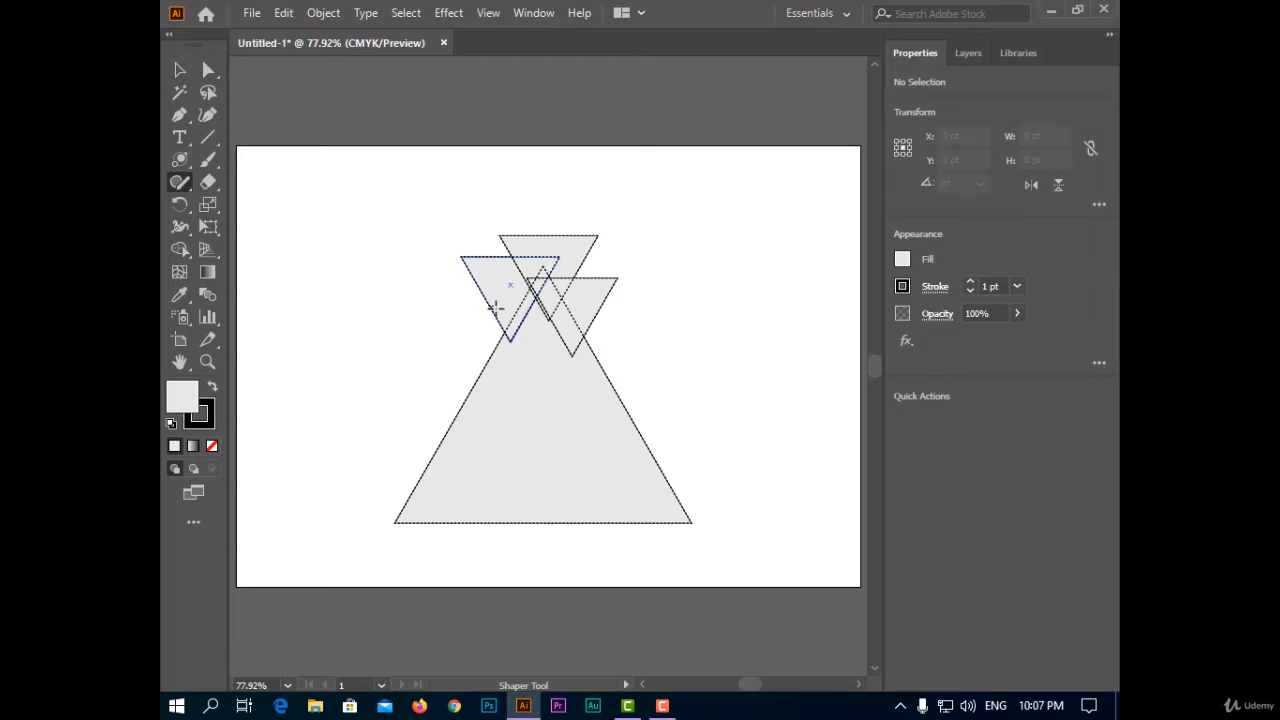
key("ctrl+z")
key("ctrl+z")
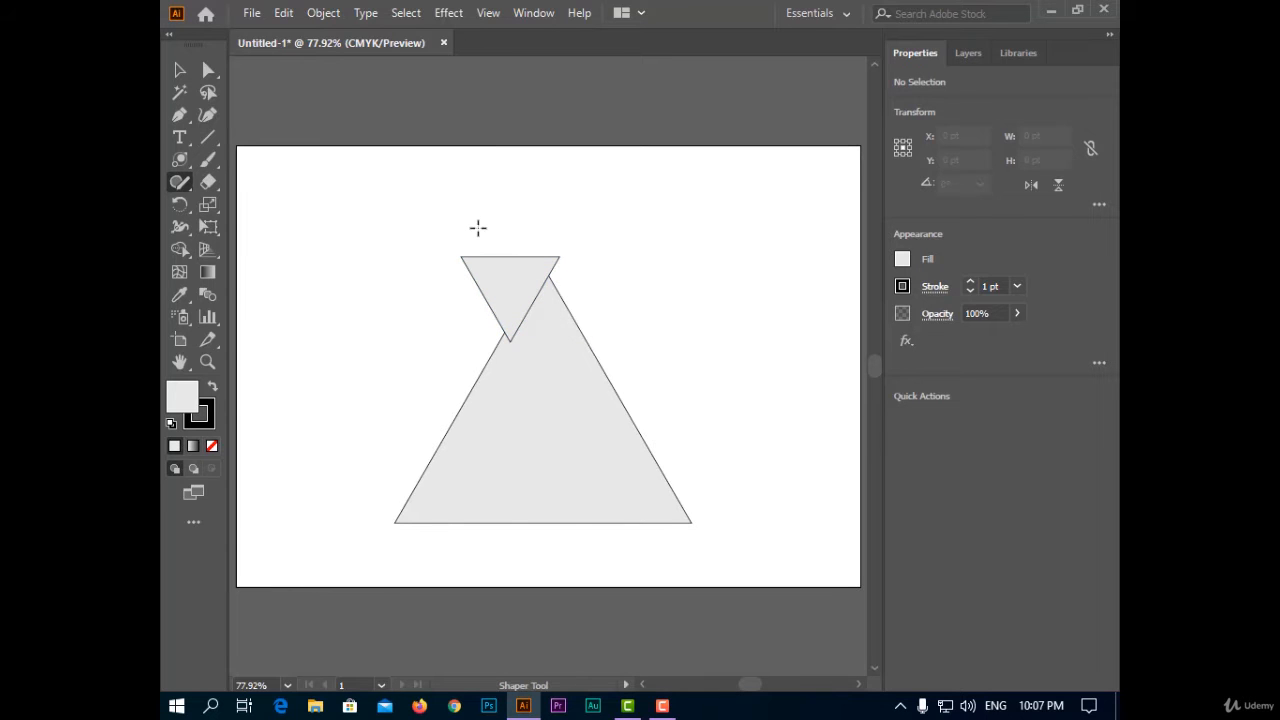
Step: Draw two more inverted triangles over the peak, scribble away the parts outside the mountain, and merge the inner pieces into a jagged snowcap
mouse_move(484, 228)
left_mouse_down()
mouse_move(592, 269)
mouse_move(533, 362)
mouse_move(472, 236)
left_mouse_up()
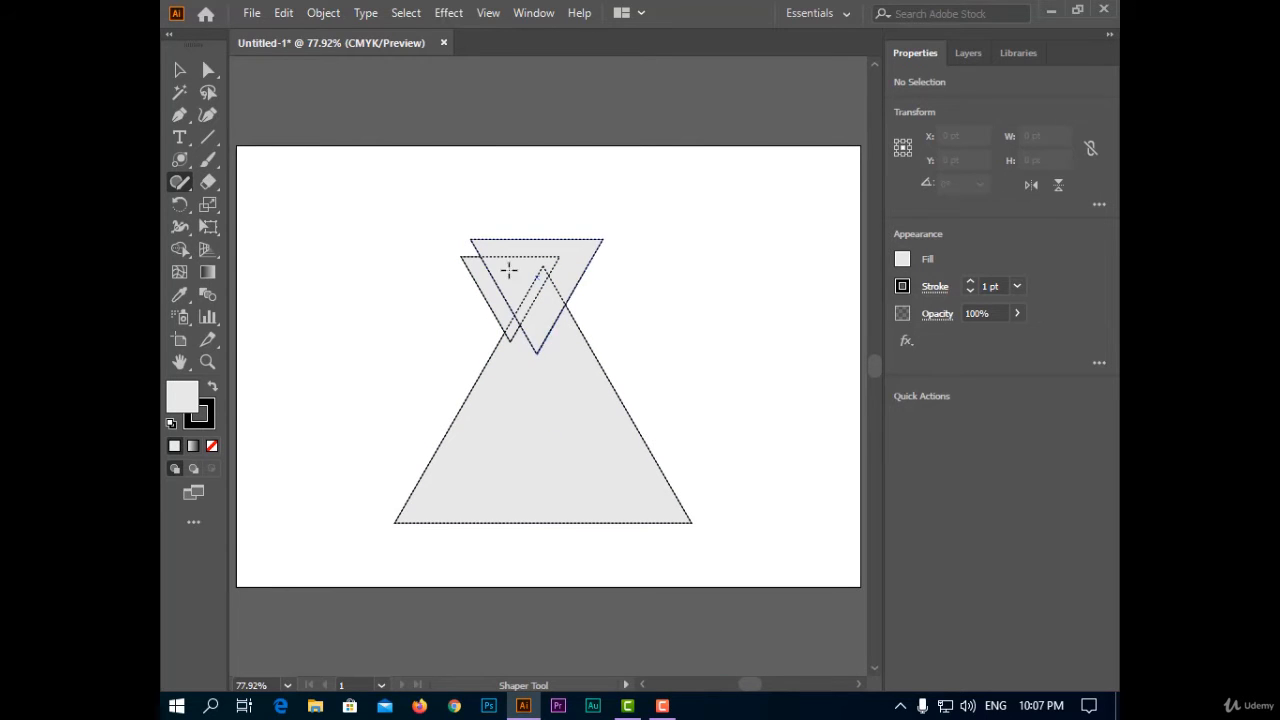
mouse_move(591, 271)
left_mouse_down()
mouse_move(563, 349)
mouse_move(514, 265)
mouse_move(505, 283)
mouse_move(541, 244)
mouse_move(608, 298)
mouse_move(580, 243)
mouse_move(500, 285)
mouse_move(634, 263)
mouse_move(645, 315)
left_mouse_up()
left_click(518, 326)
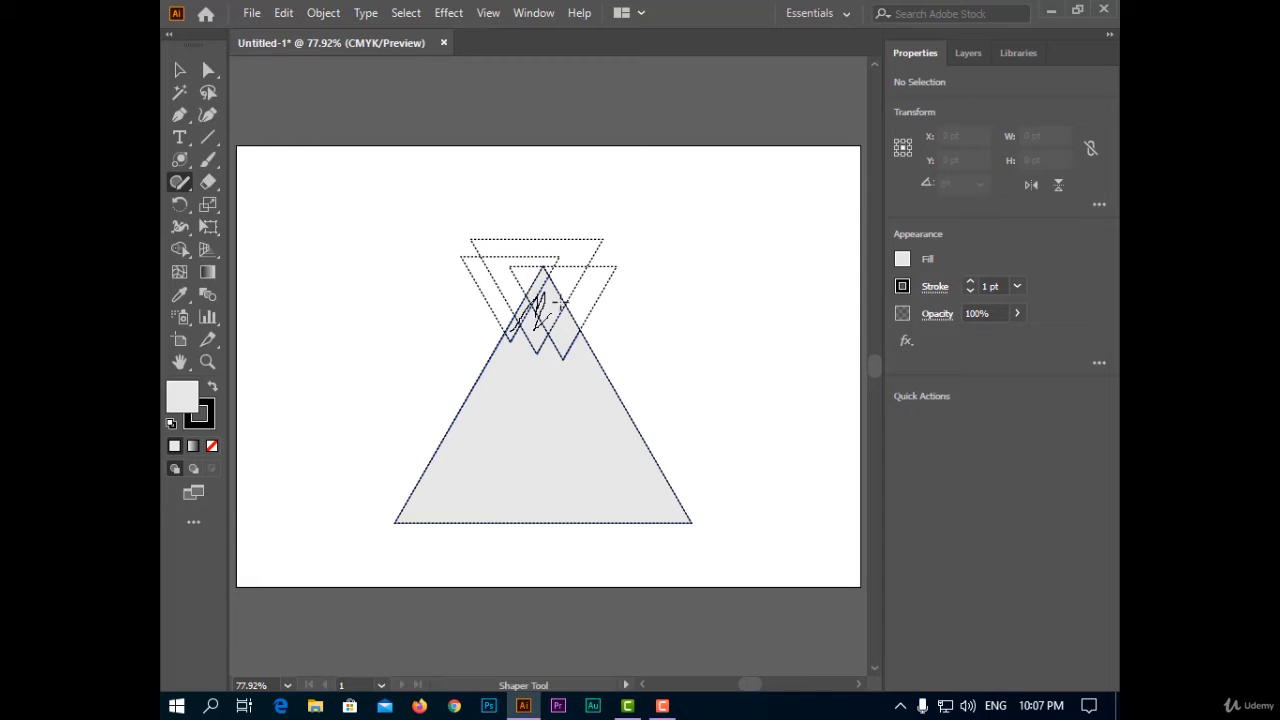
left_click_drag(561, 320, 566, 332)
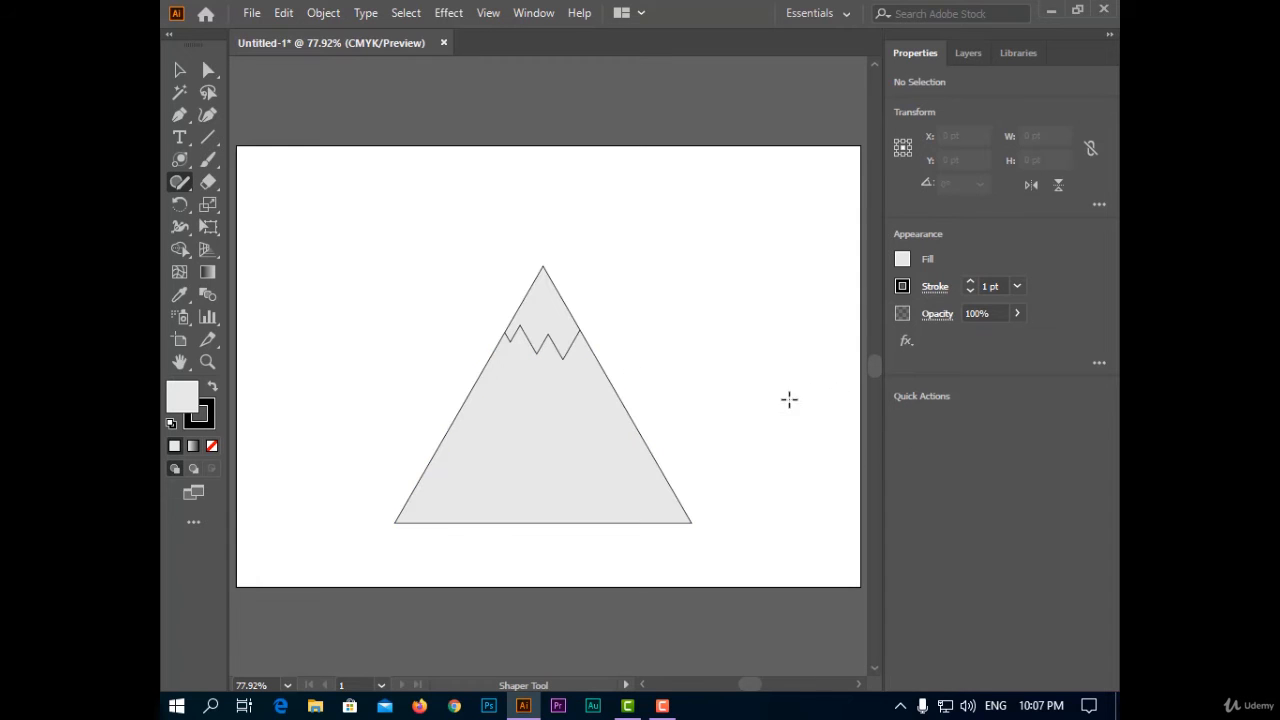
Step: Draw two overlapping circles to the upper left of the mountain and scribble across the left one to form a crescent moon
mouse_move(374, 262)
left_mouse_down()
mouse_move(451, 259)
mouse_move(408, 302)
mouse_move(380, 309)
left_mouse_up()
mouse_move(324, 259)
left_mouse_down()
mouse_move(332, 175)
mouse_move(388, 194)
mouse_move(396, 250)
mouse_move(340, 258)
left_mouse_up()
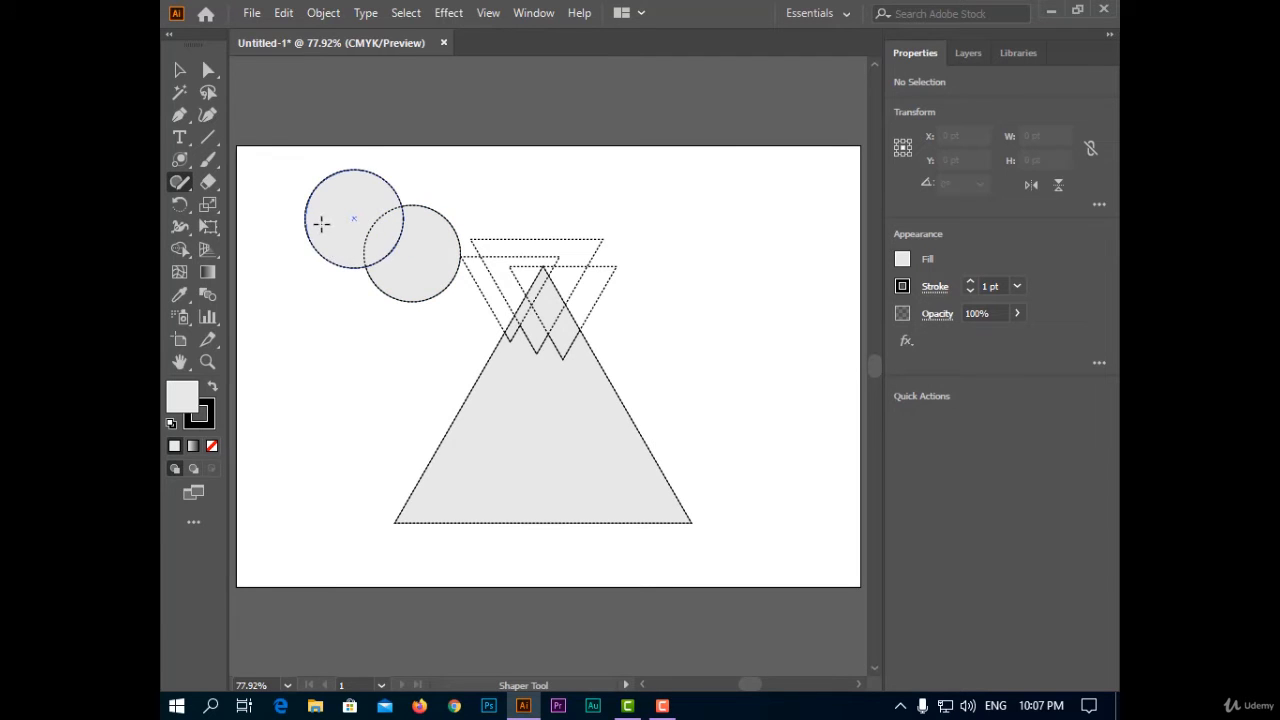
key("ctrl+z")
mouse_move(314, 222)
left_mouse_down()
mouse_move(402, 178)
mouse_move(420, 250)
mouse_move(331, 233)
mouse_move(320, 187)
mouse_move(408, 240)
left_mouse_up()
mouse_move(322, 248)
left_mouse_down()
mouse_move(342, 206)
mouse_move(422, 186)
mouse_move(312, 244)
left_mouse_up()
left_click(179, 70)
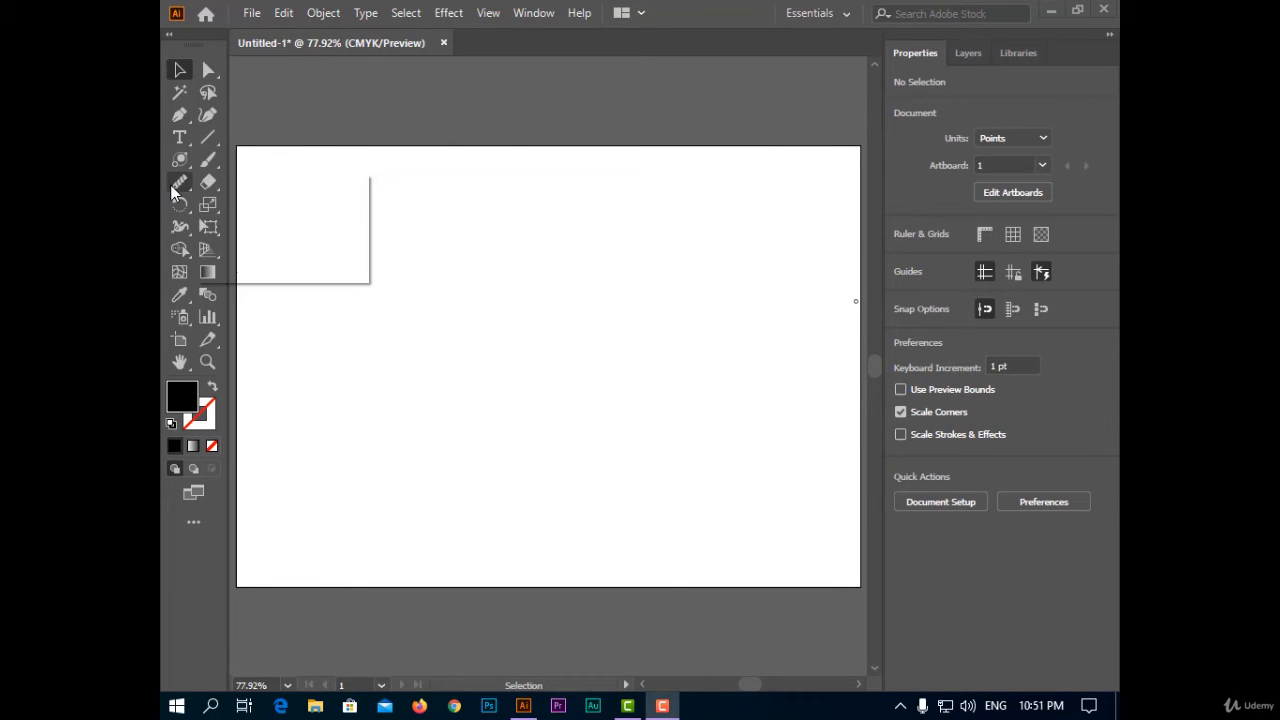
Step: Create a text frame with a 400 pt Viner Hand ITC letter L and convert it to outlines
left_click(174, 192)
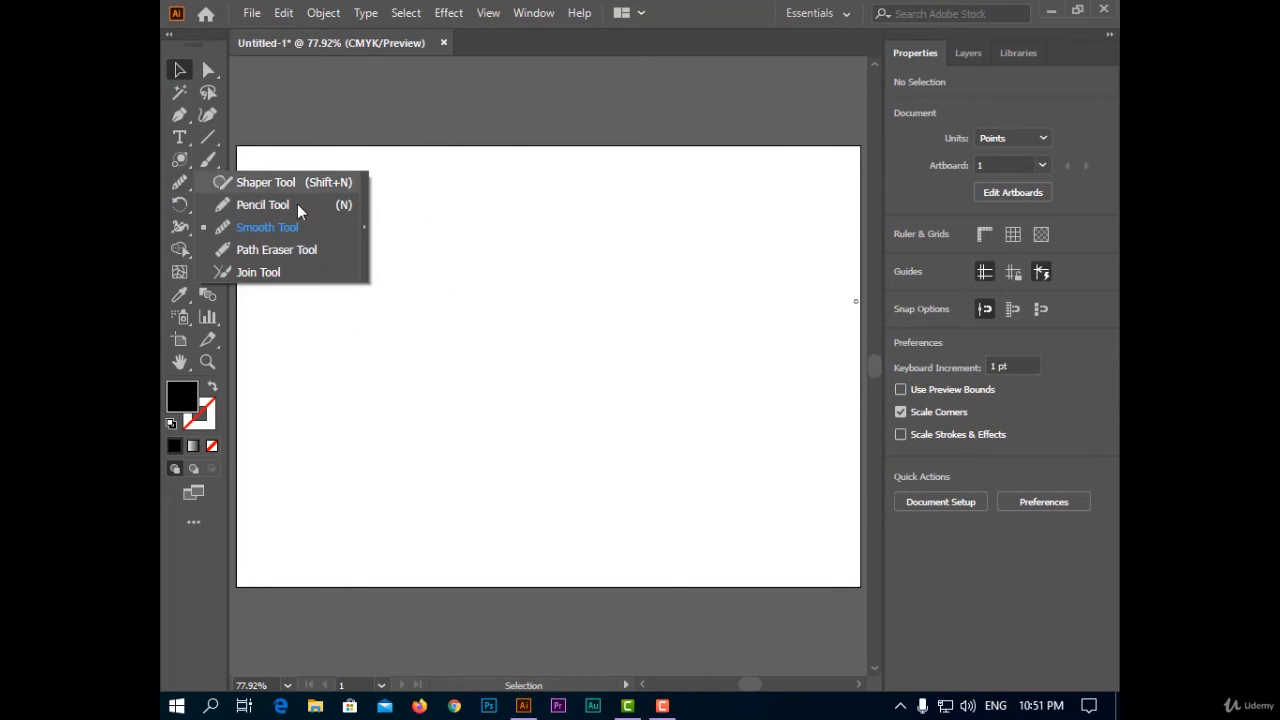
left_click(308, 226)
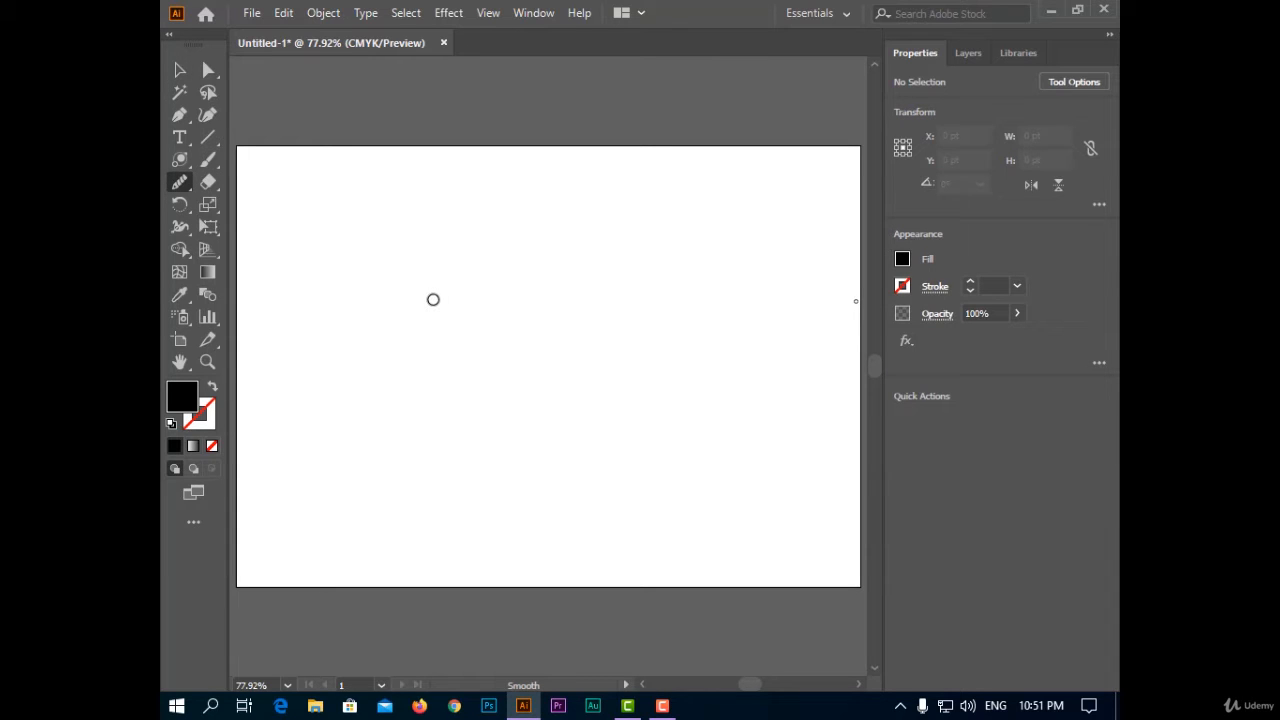
left_click(179, 137)
left_click_drag(384, 166, 681, 555)
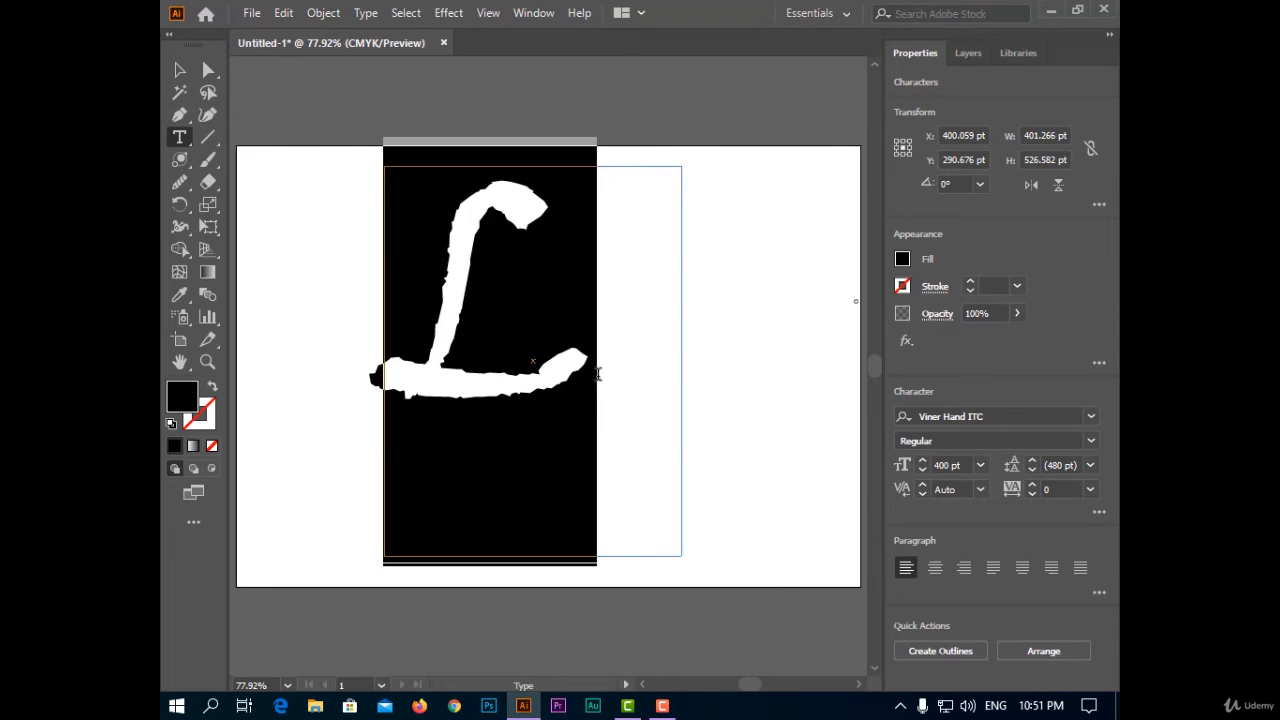
left_click(179, 69)
right_click(450, 307)
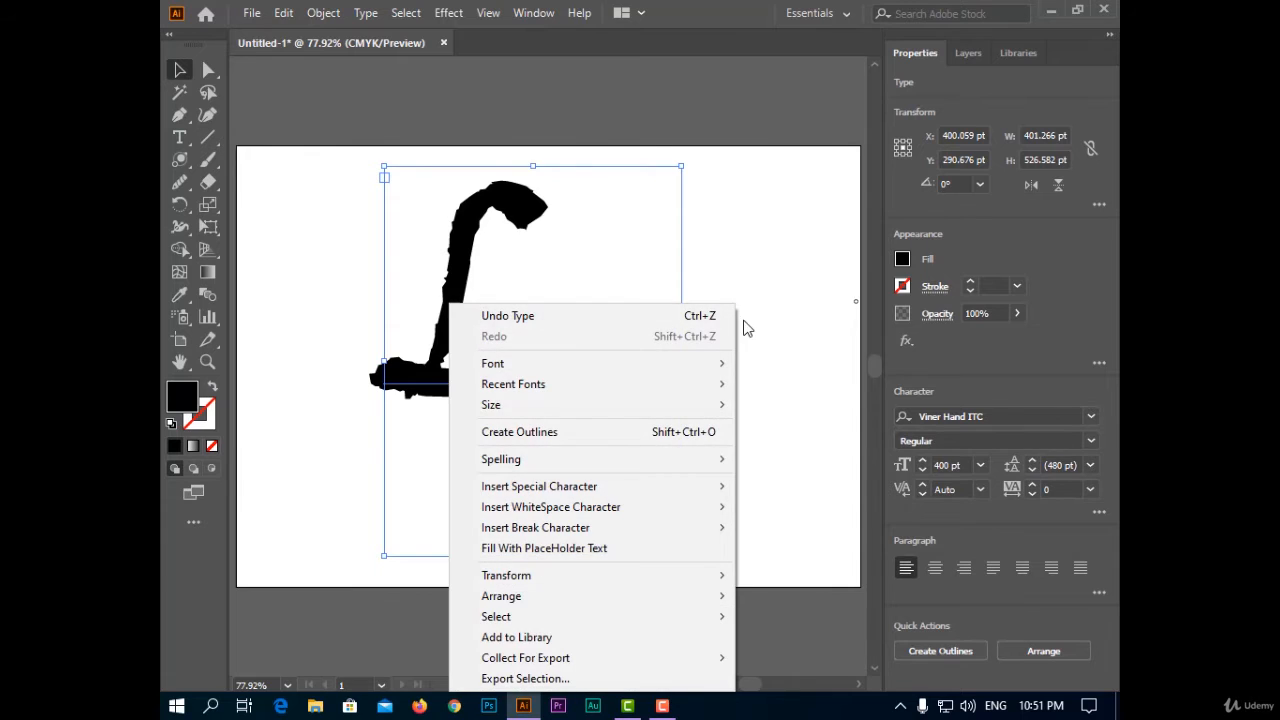
left_click(660, 432)
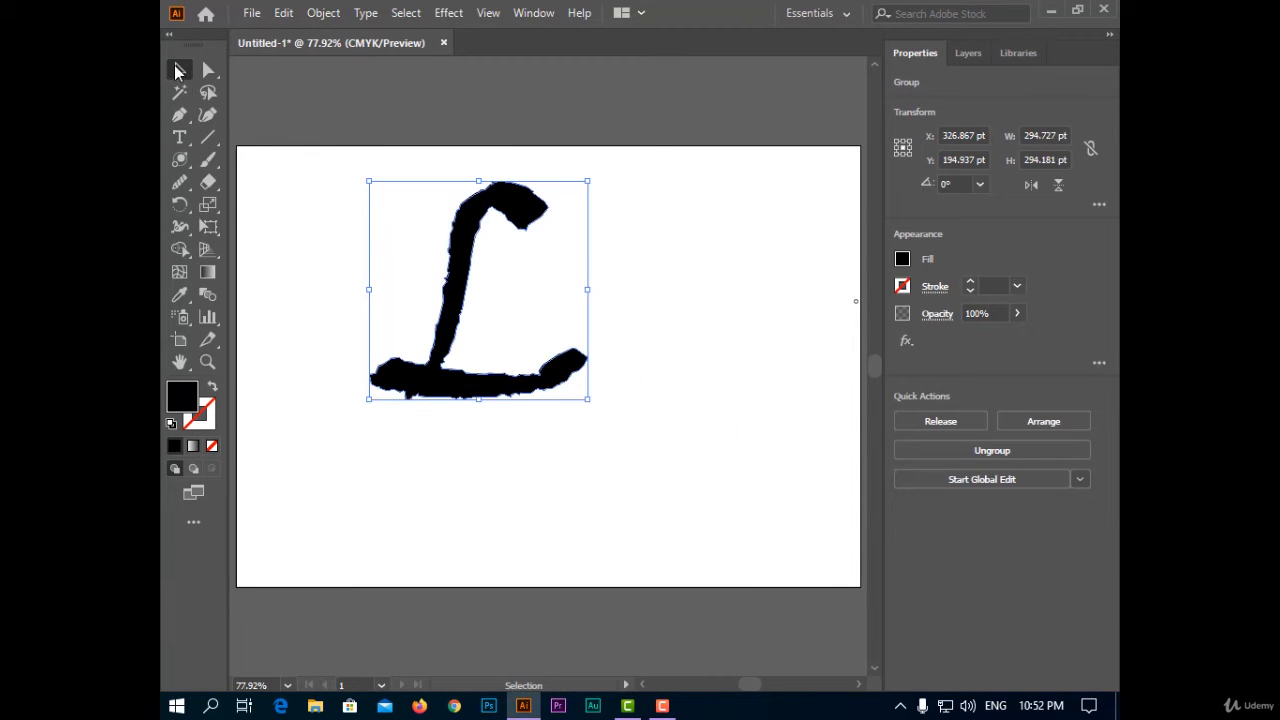
Step: Select the outlined letter L and smooth the jagged left edge of its stem with the Smooth tool
left_click(258, 318)
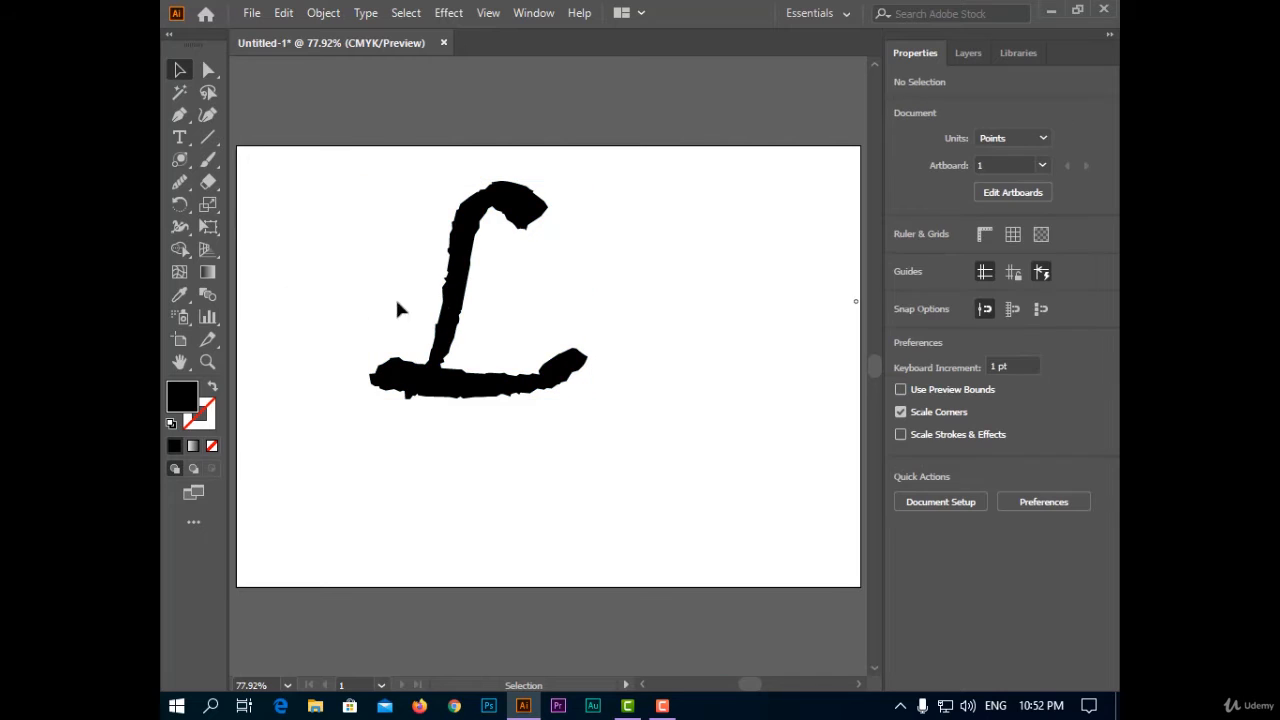
left_click(460, 300)
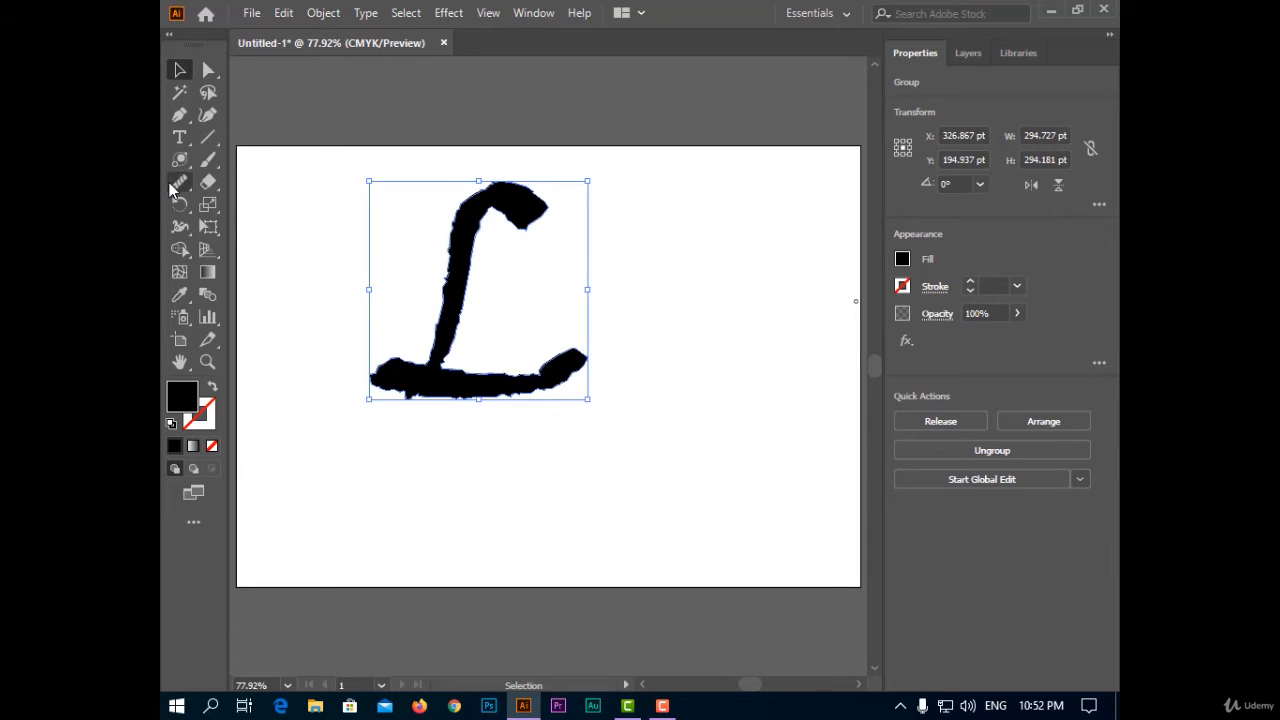
left_click(179, 183)
scroll(421, 290, "up", 5)
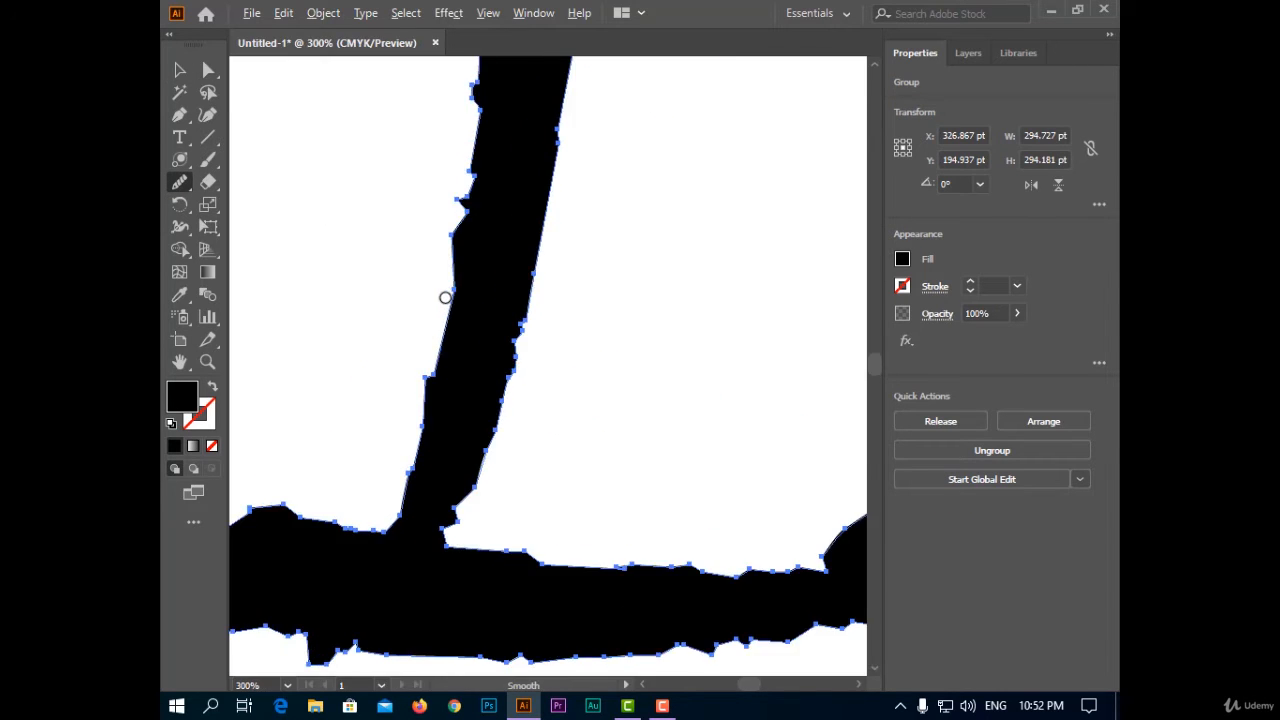
mouse_move(479, 121)
left_mouse_down()
mouse_move(457, 143)
mouse_move(445, 300)
mouse_move(477, 190)
mouse_move(474, 292)
left_mouse_up()
mouse_move(484, 162)
left_mouse_down()
mouse_move(458, 322)
mouse_move(466, 273)
left_mouse_up()
left_click_drag(474, 131, 433, 328)
mouse_move(461, 223)
left_mouse_down()
mouse_move(429, 463)
mouse_move(416, 448)
left_mouse_up()
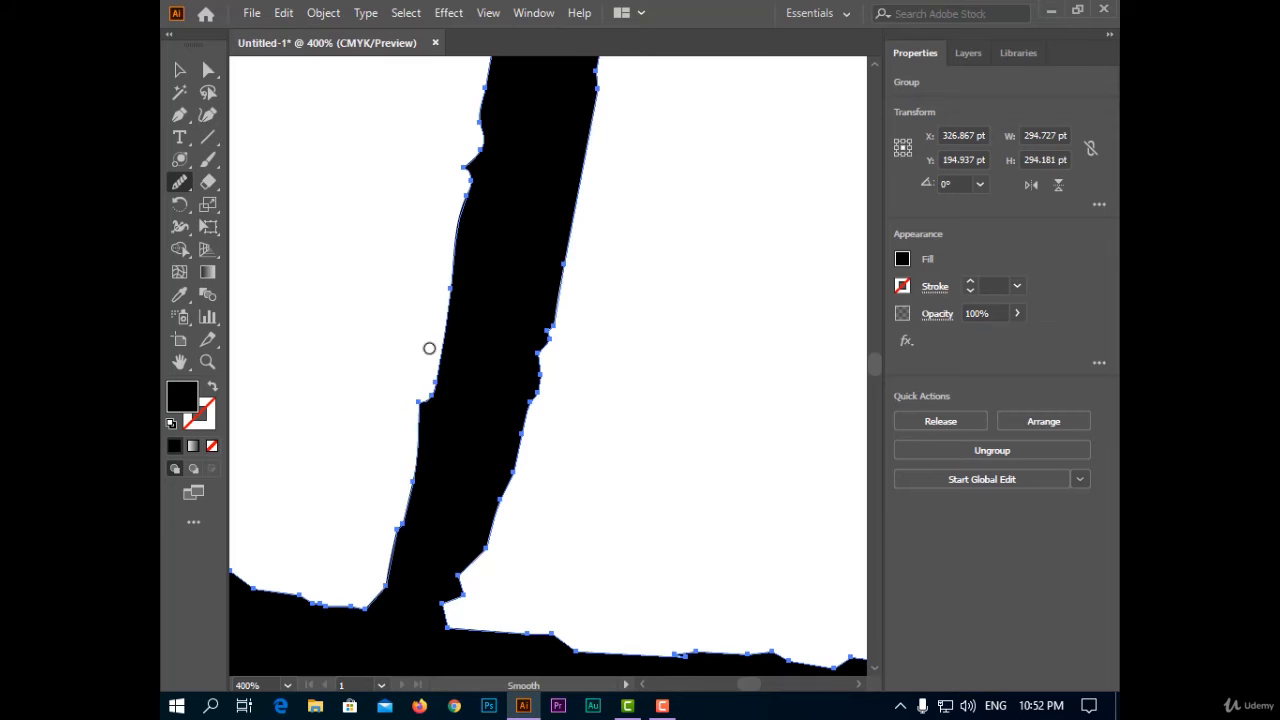
left_click_drag(429, 348, 410, 468)
left_click_drag(426, 415, 414, 450)
mouse_move(446, 332)
left_mouse_down()
mouse_move(428, 448)
mouse_move(460, 280)
mouse_move(422, 395)
mouse_move(485, 78)
mouse_move(467, 188)
mouse_move(480, 130)
left_mouse_up()
left_click_drag(502, 64, 458, 260)
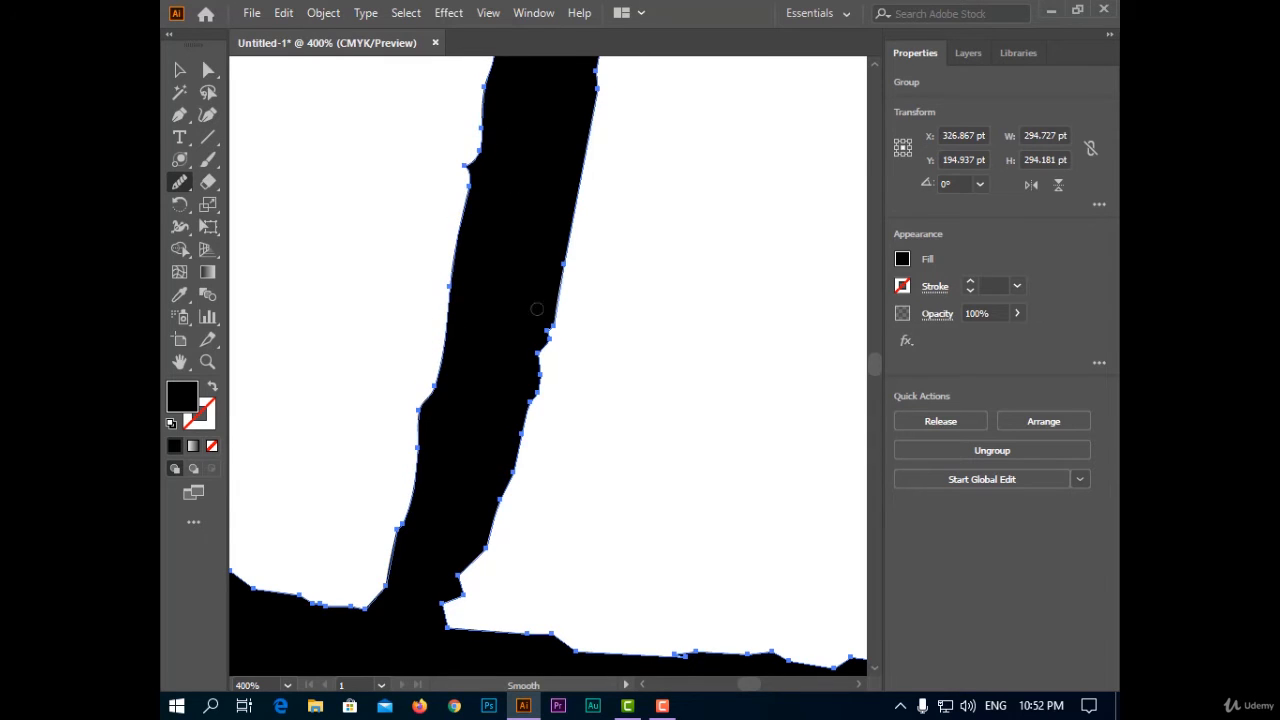
Step: Smooth the right edge of the L's stem from its middle down to the base into a clean curve
mouse_move(463, 603)
left_mouse_down()
mouse_move(538, 388)
mouse_move(470, 564)
left_mouse_up()
left_click_drag(545, 318, 511, 447)
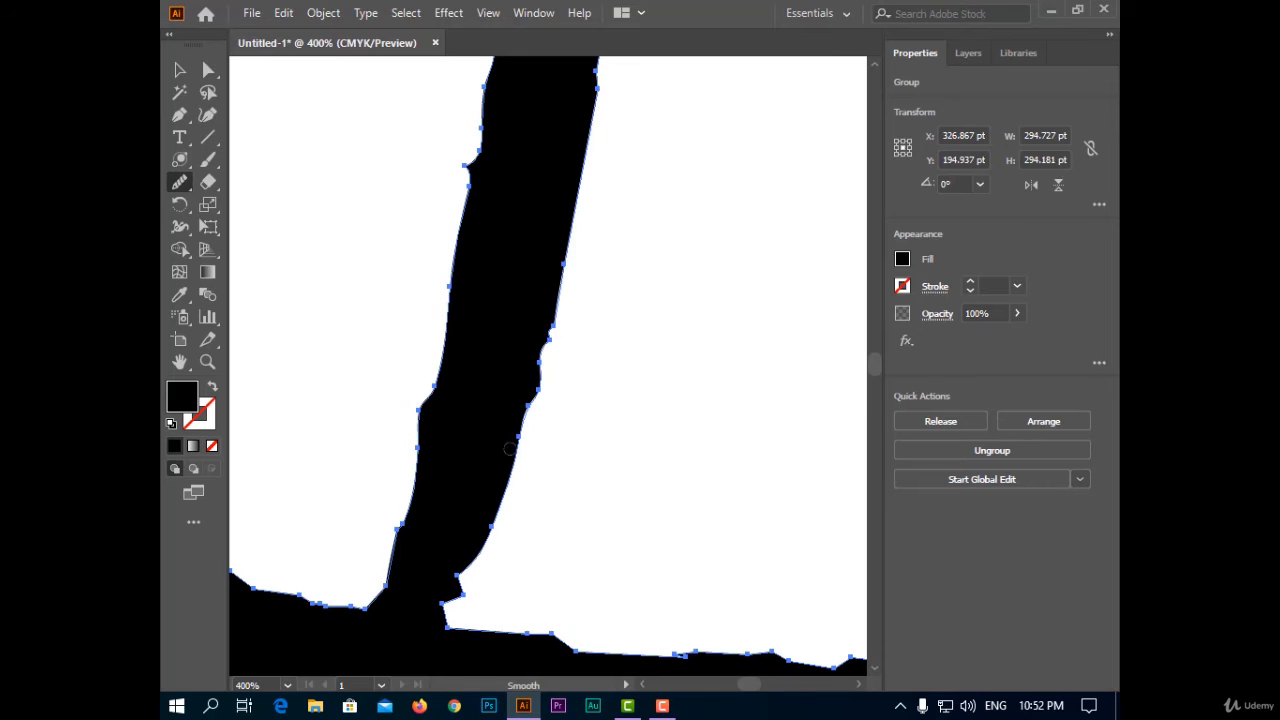
mouse_move(538, 406)
left_mouse_down()
mouse_move(590, 225)
mouse_move(524, 416)
left_mouse_up()
left_click_drag(586, 189, 527, 392)
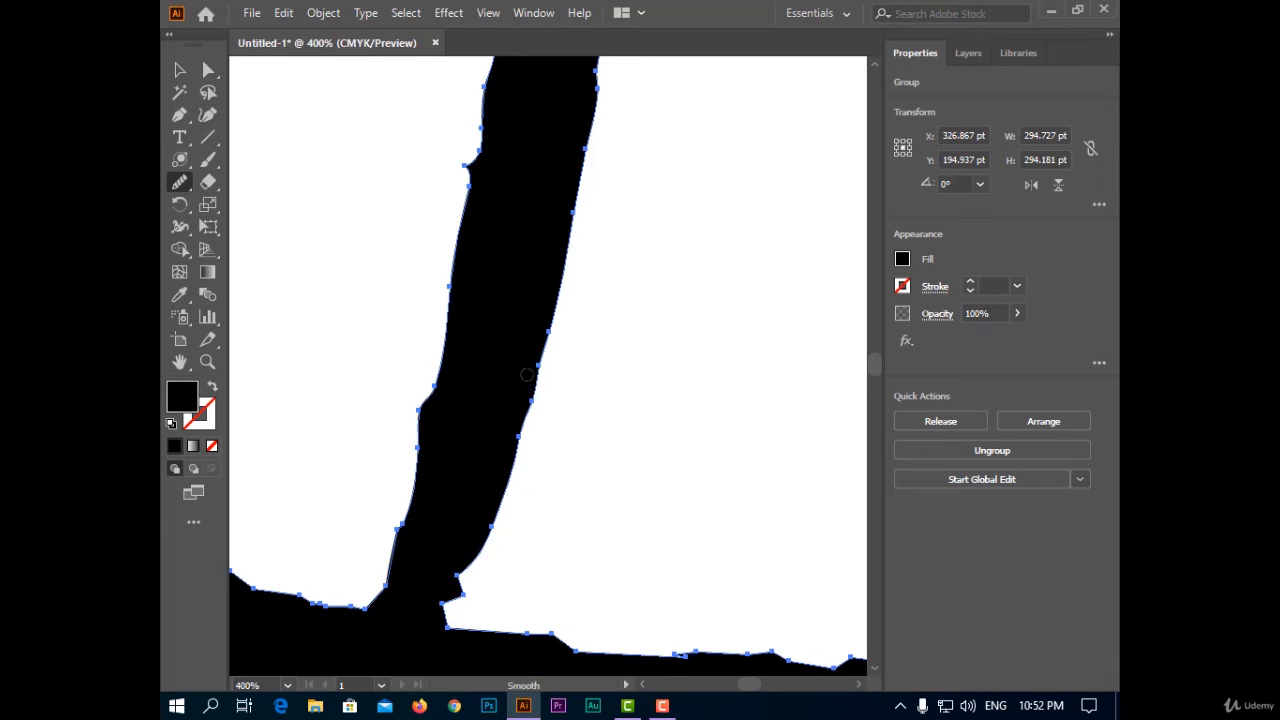
left_click_drag(562, 244, 472, 582)
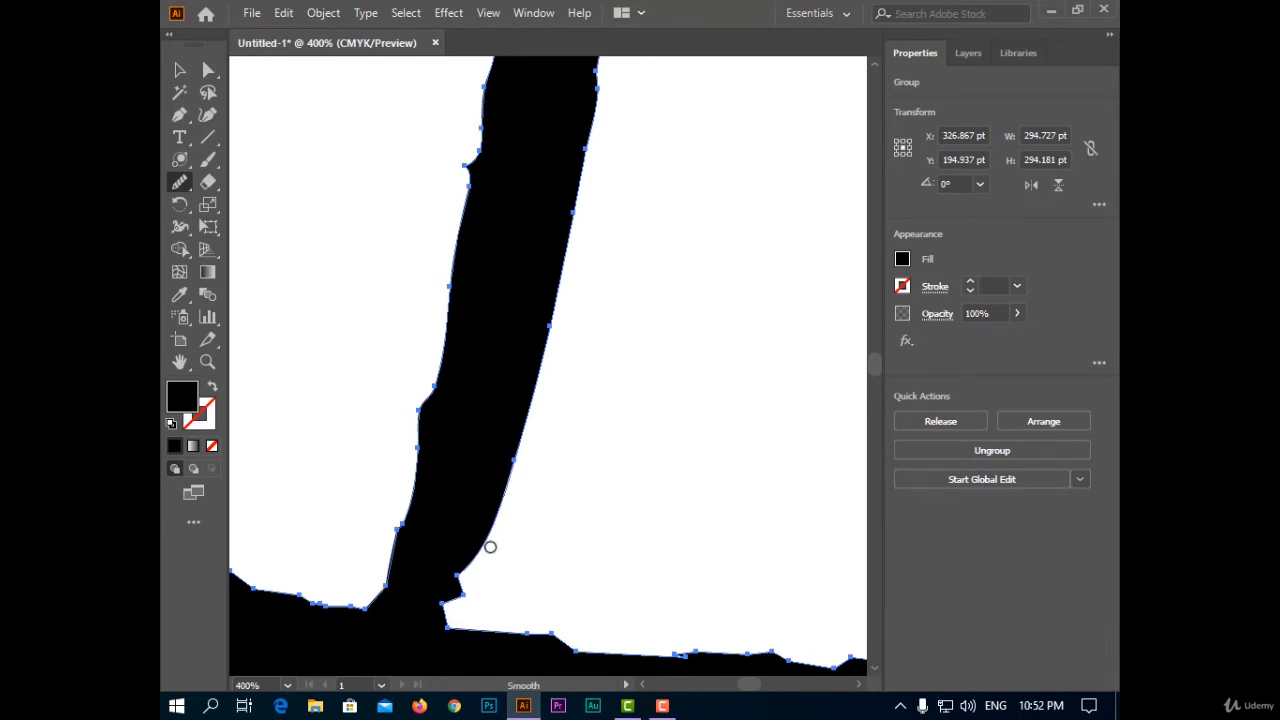
Step: Smooth the inner corner where the stem meets the base and the upper edge of the L's base stroke
left_click_drag(493, 535, 446, 612)
mouse_move(471, 569)
left_mouse_down()
mouse_move(454, 648)
mouse_move(468, 570)
mouse_move(435, 659)
mouse_move(476, 553)
mouse_move(495, 641)
mouse_move(543, 637)
left_mouse_up()
left_click_drag(466, 633, 686, 660)
left_click_drag(517, 631, 735, 633)
left_click_drag(537, 654, 782, 665)
left_click_drag(590, 653, 784, 665)
left_click_drag(537, 654, 797, 651)
mouse_move(580, 650)
left_mouse_down()
mouse_move(747, 675)
mouse_move(758, 649)
mouse_move(716, 650)
left_mouse_up()
Step: Smooth the remaining bumps along the left edge of the stem, view the letter at 100%, and deselect it
mouse_move(433, 494)
left_mouse_down()
mouse_move(391, 461)
mouse_move(464, 310)
left_mouse_up()
mouse_move(471, 243)
left_mouse_down()
mouse_move(411, 482)
mouse_move(471, 226)
left_mouse_up()
left_click_drag(395, 492, 460, 226)
mouse_move(461, 240)
left_mouse_down()
mouse_move(380, 540)
mouse_move(426, 364)
left_mouse_up()
left_click_drag(396, 531, 486, 78)
left_click_drag(478, 188, 488, 102)
mouse_move(466, 162)
left_mouse_down()
mouse_move(466, 123)
mouse_move(434, 271)
mouse_move(460, 212)
left_mouse_up()
key("ctrl+1")
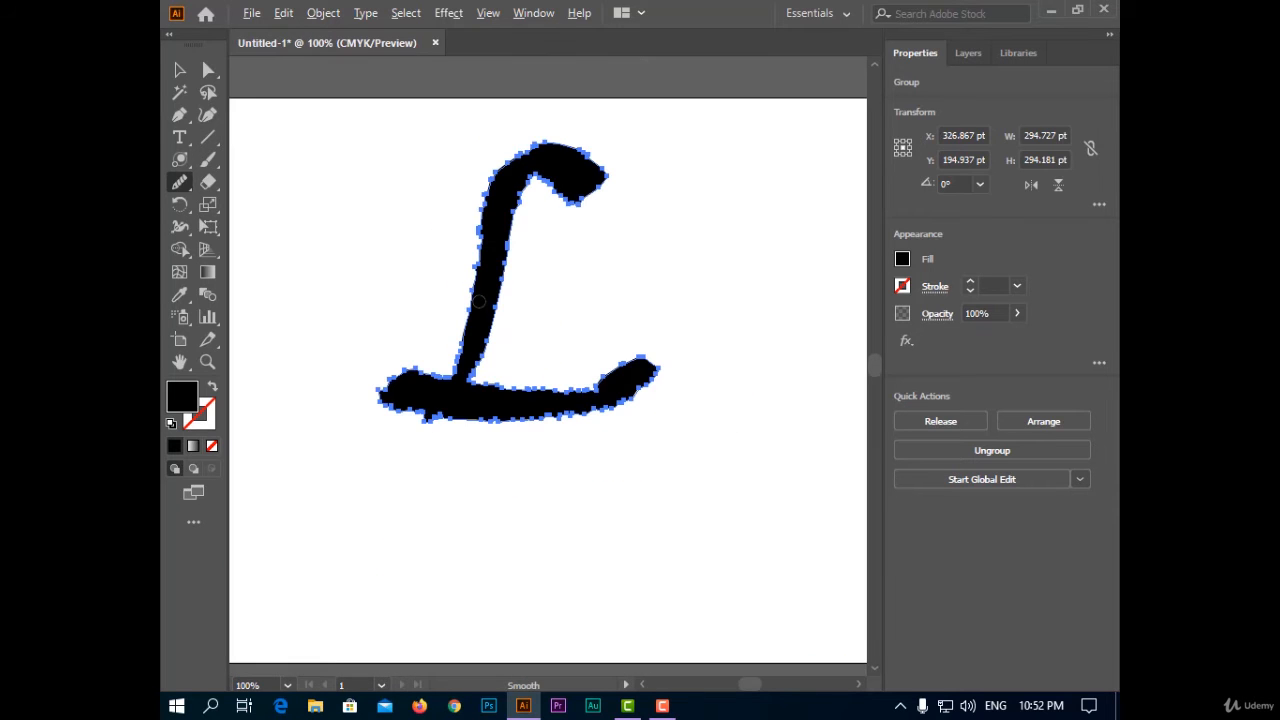
key("v")
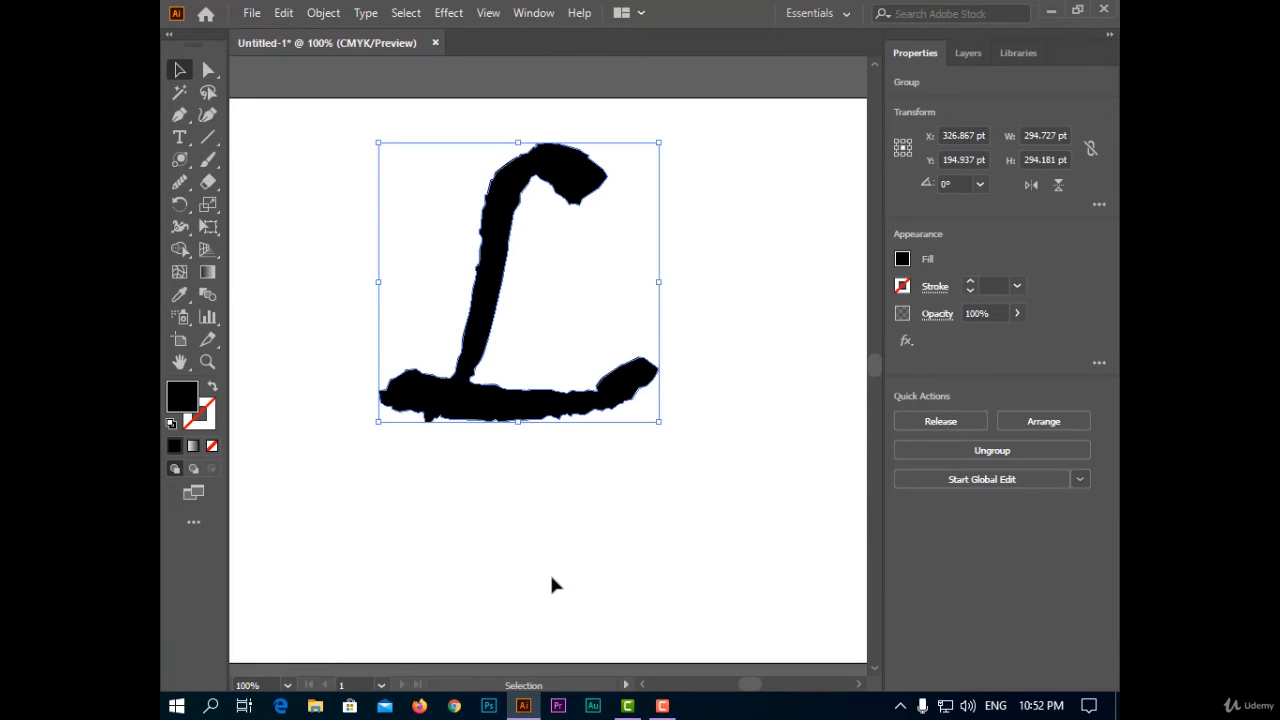
left_click(549, 571)
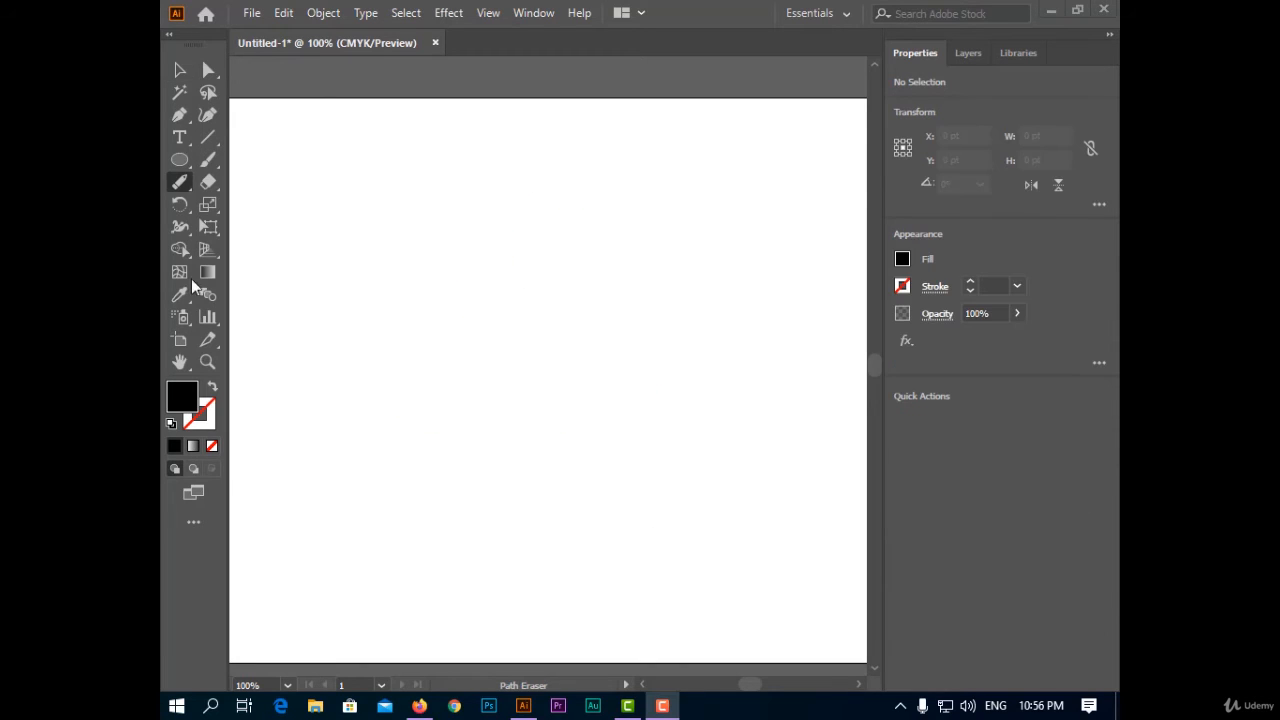
Step: Activate the Pencil tool for freehand drawing
left_click(178, 188)
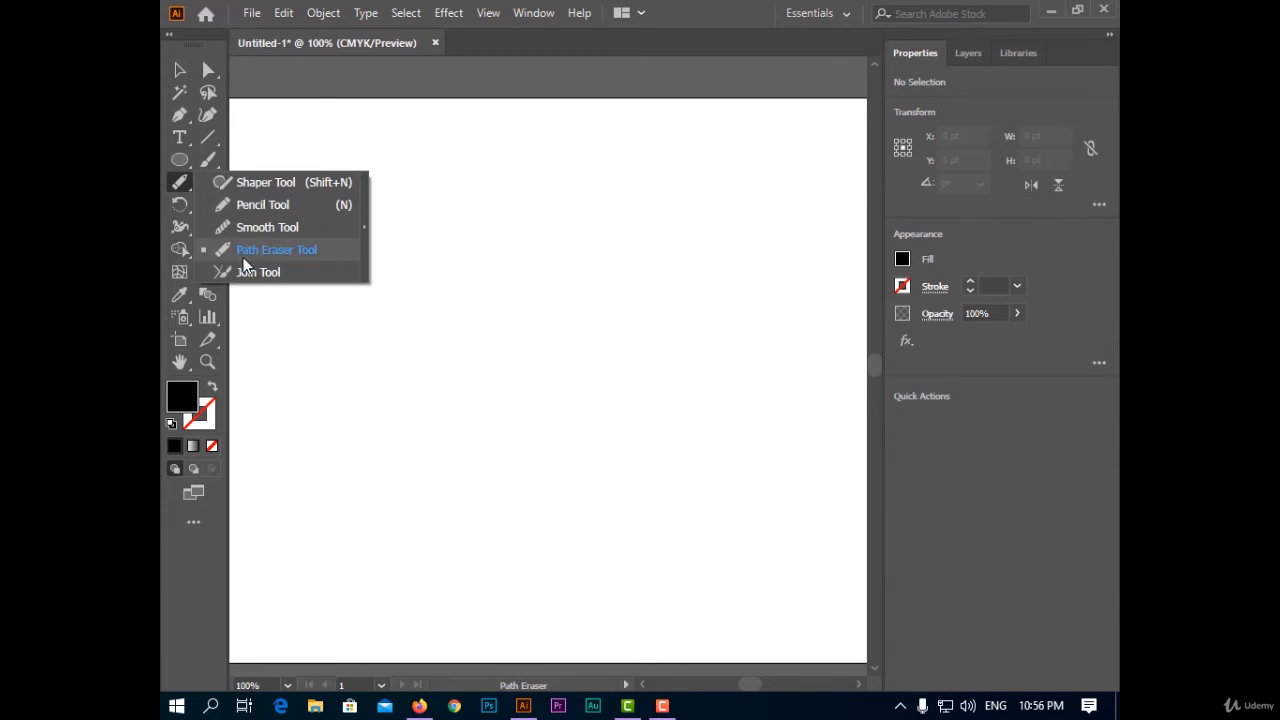
left_click(276, 249)
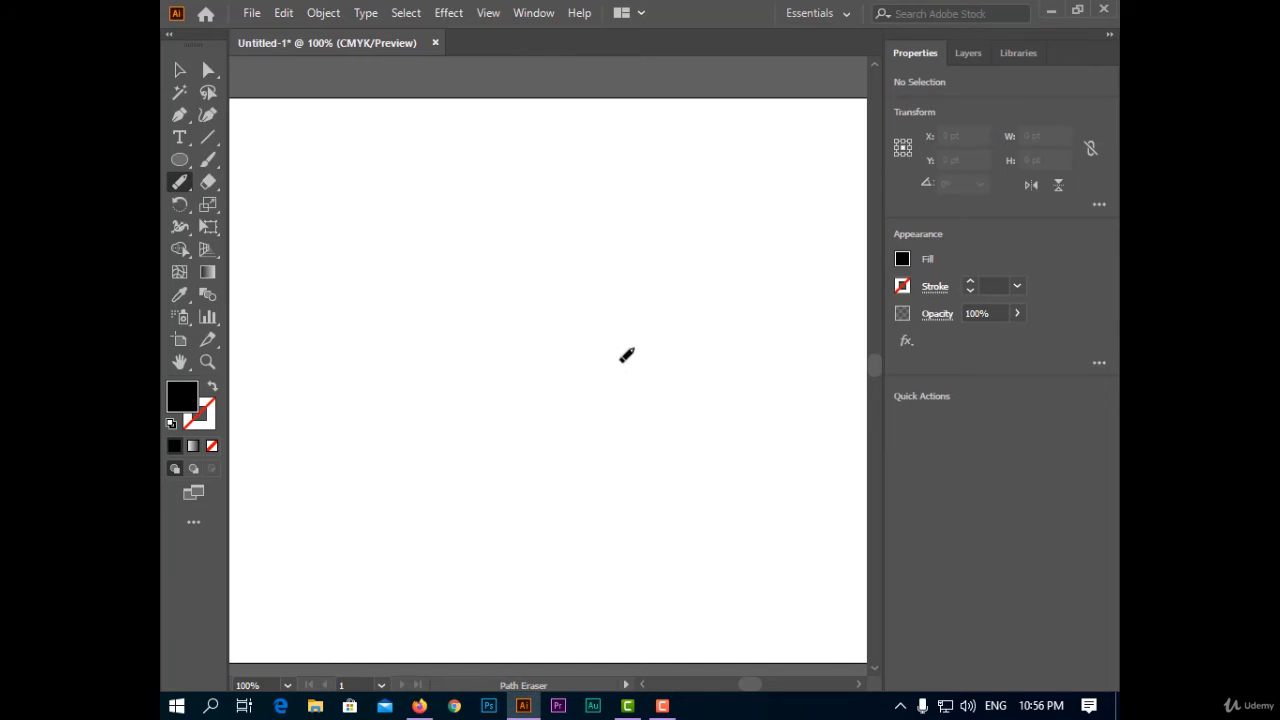
left_click(207, 168)
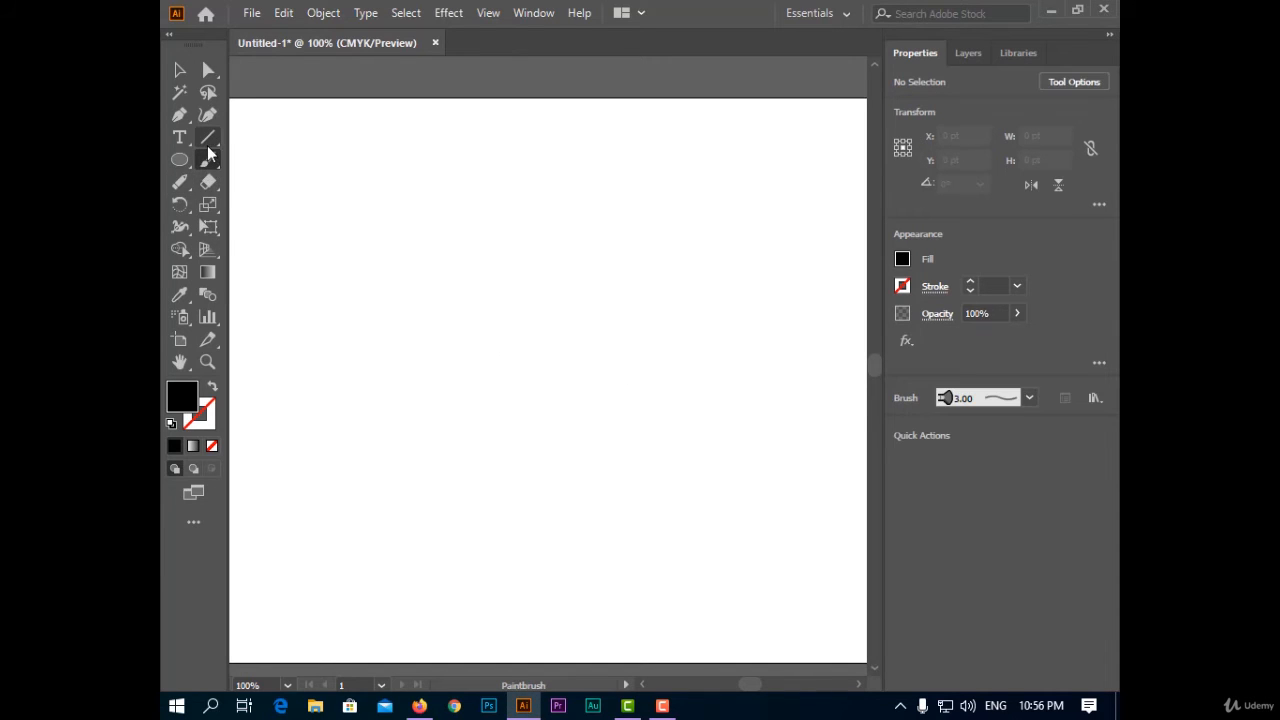
right_click(209, 186)
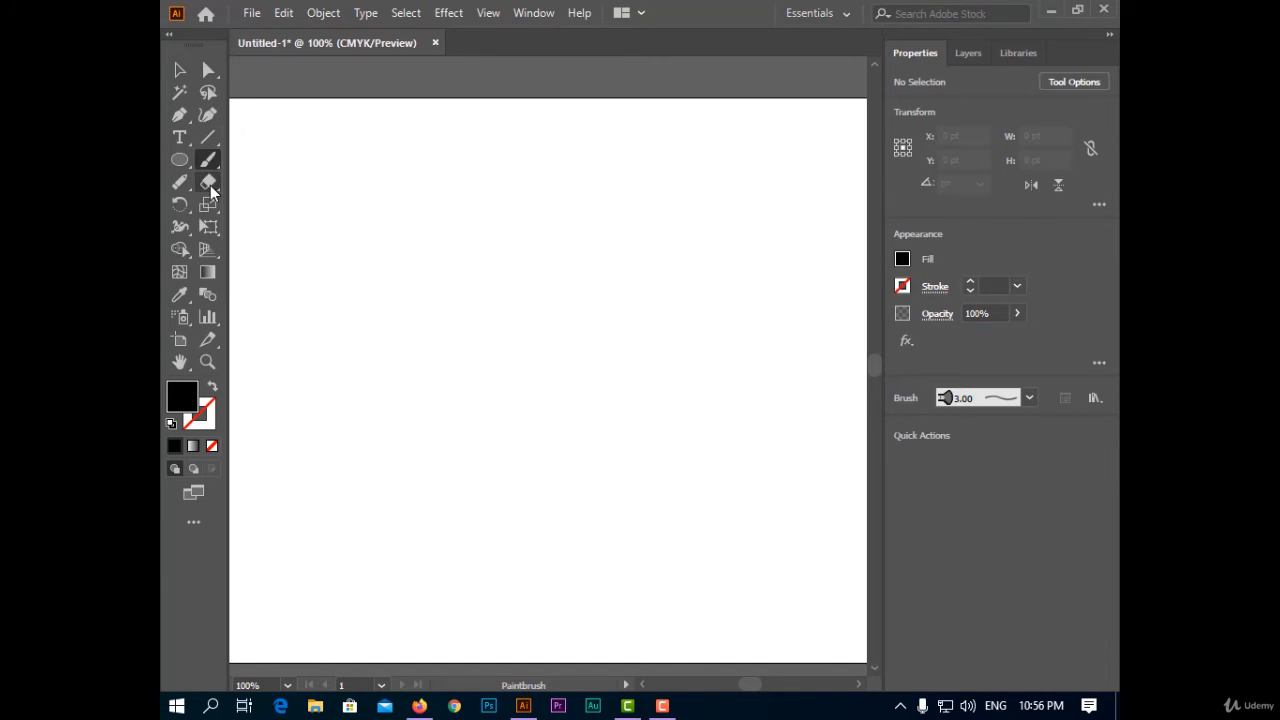
right_click(179, 183)
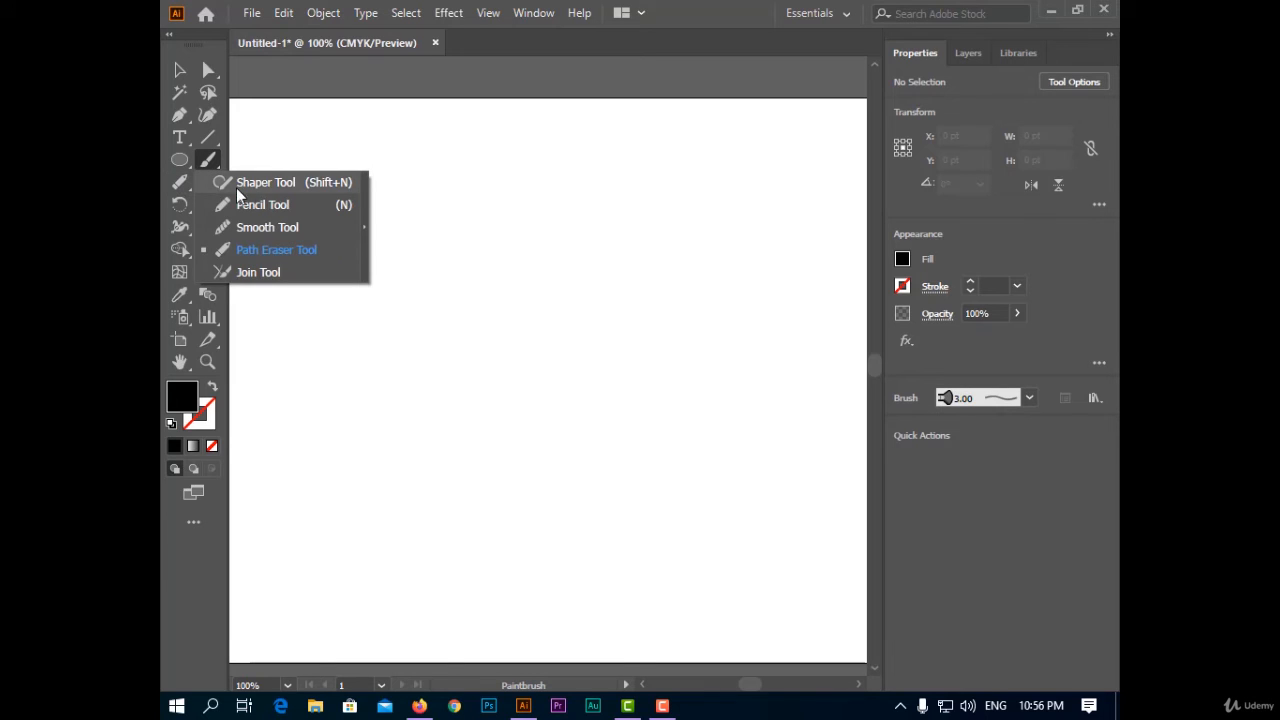
left_click(309, 207)
left_click_drag(301, 411, 313, 372)
left_click_drag(543, 204, 545, 204)
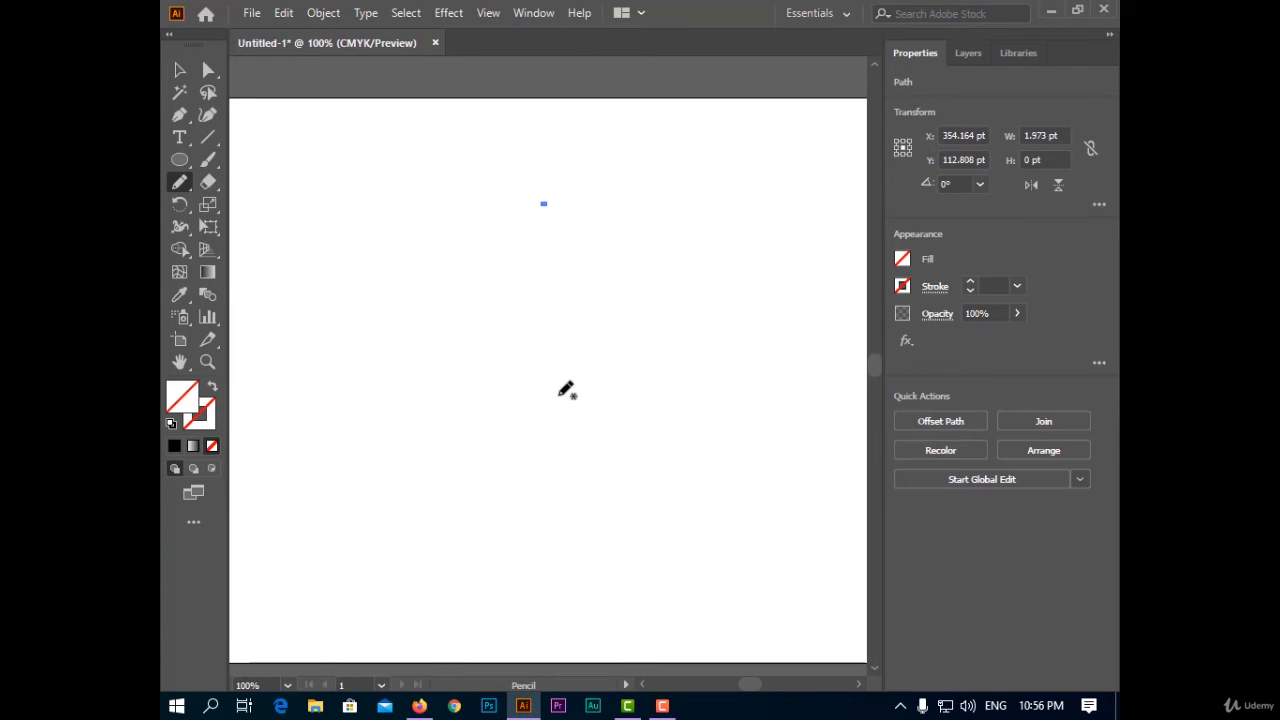
key("ctrl+z")
key("ctrl+z")
Step: Draw an open, winding freehand path about 322 by 455 pt and set its stroke weight to 7 pt
mouse_move(355, 405)
left_mouse_down()
mouse_move(464, 195)
mouse_move(619, 404)
mouse_move(623, 590)
mouse_move(558, 617)
left_mouse_up()
left_click(970, 283)
left_click(970, 283)
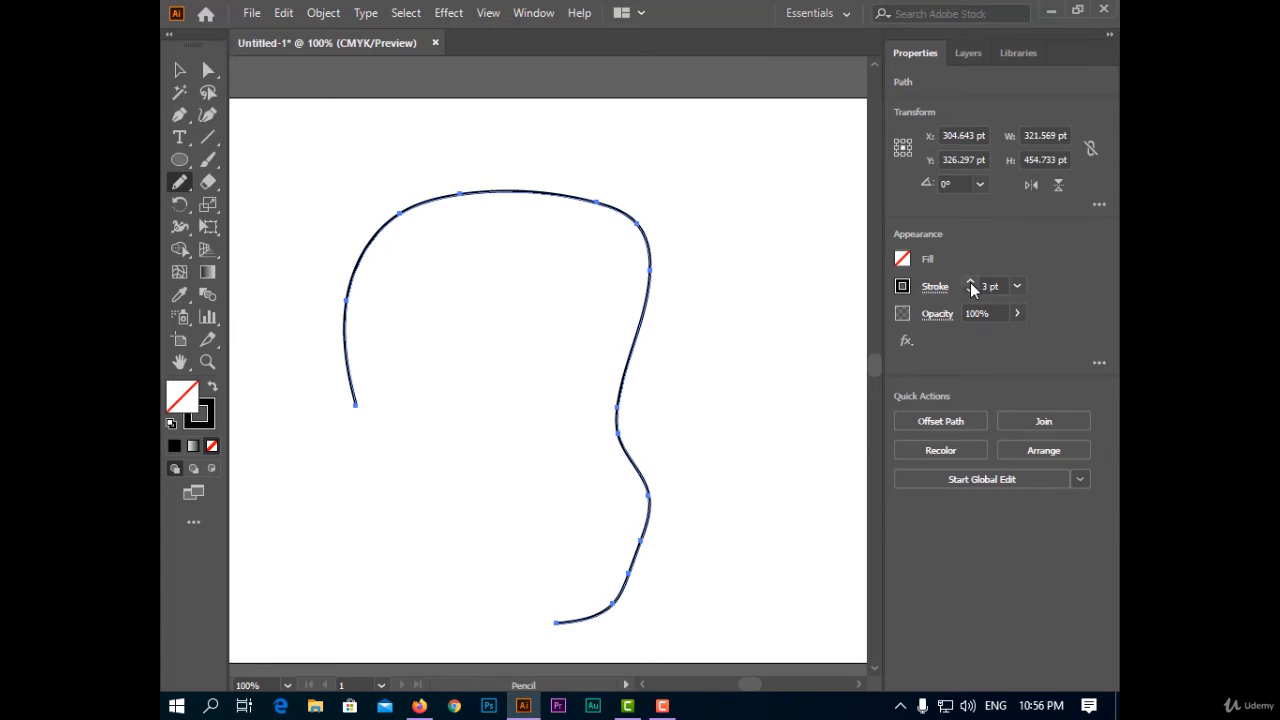
left_click(970, 283)
left_click(970, 283)
left_click(970, 283)
left_click(970, 283)
left_click(970, 283)
Step: Use the Path Eraser tool to cut short gaps in the curve's top, lower right and upper right sections
left_click(179, 181)
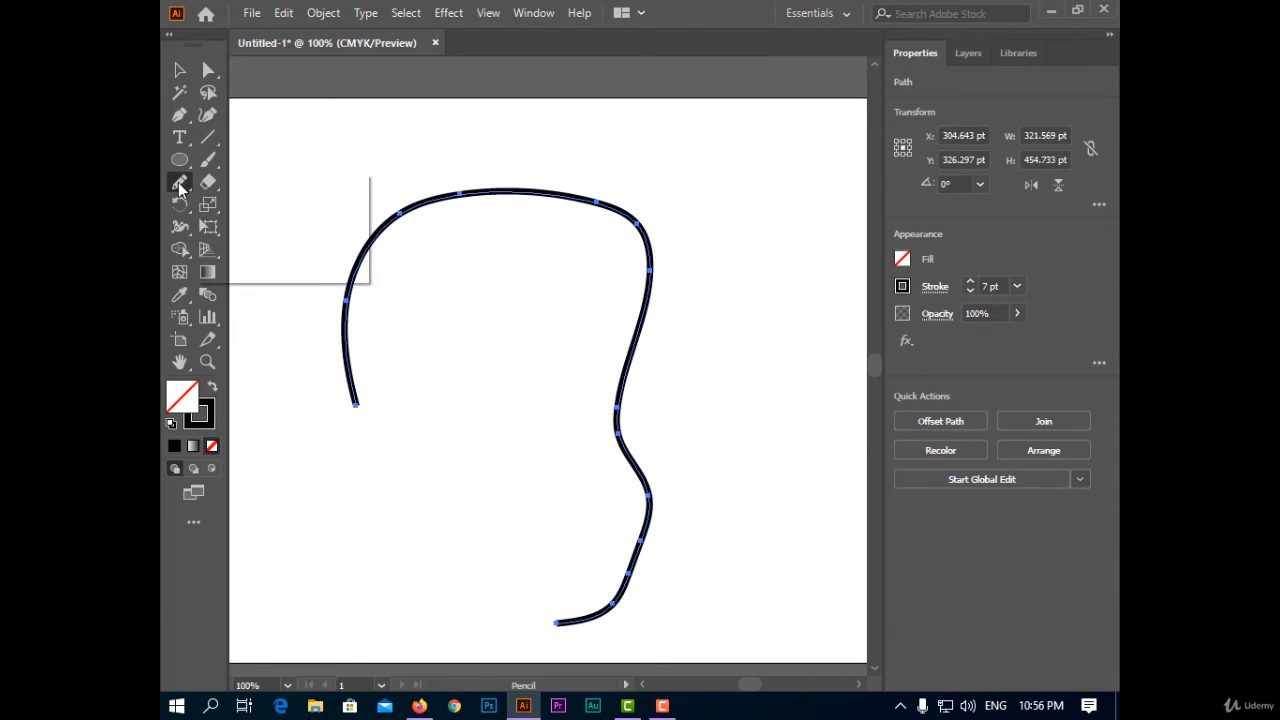
left_click(321, 252)
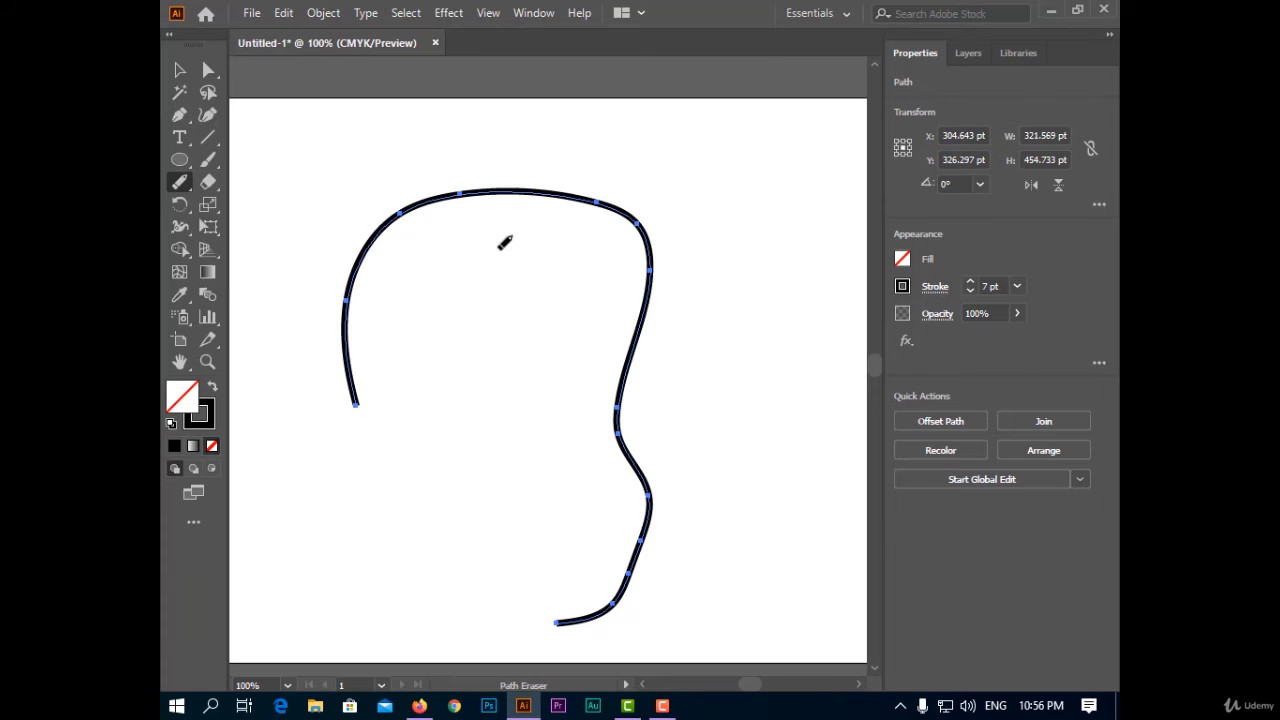
left_click_drag(500, 190, 487, 192)
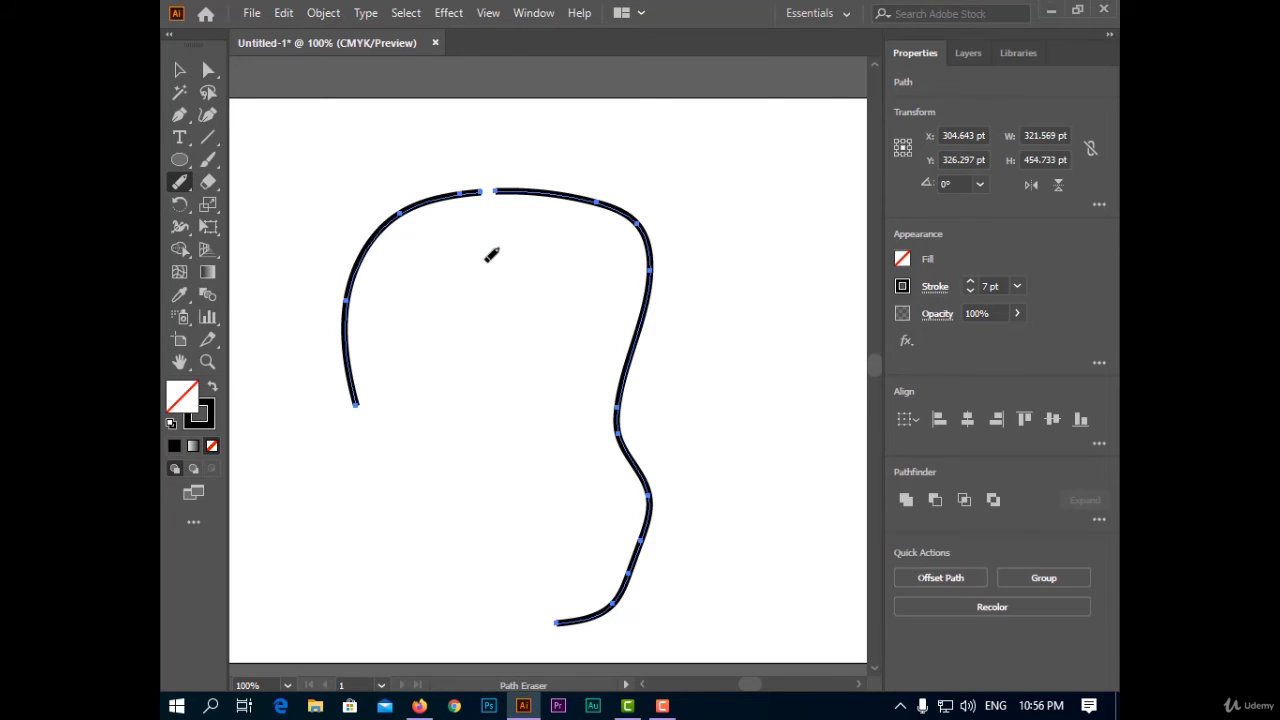
left_click_drag(618, 195, 552, 282)
left_click_drag(641, 510, 635, 528)
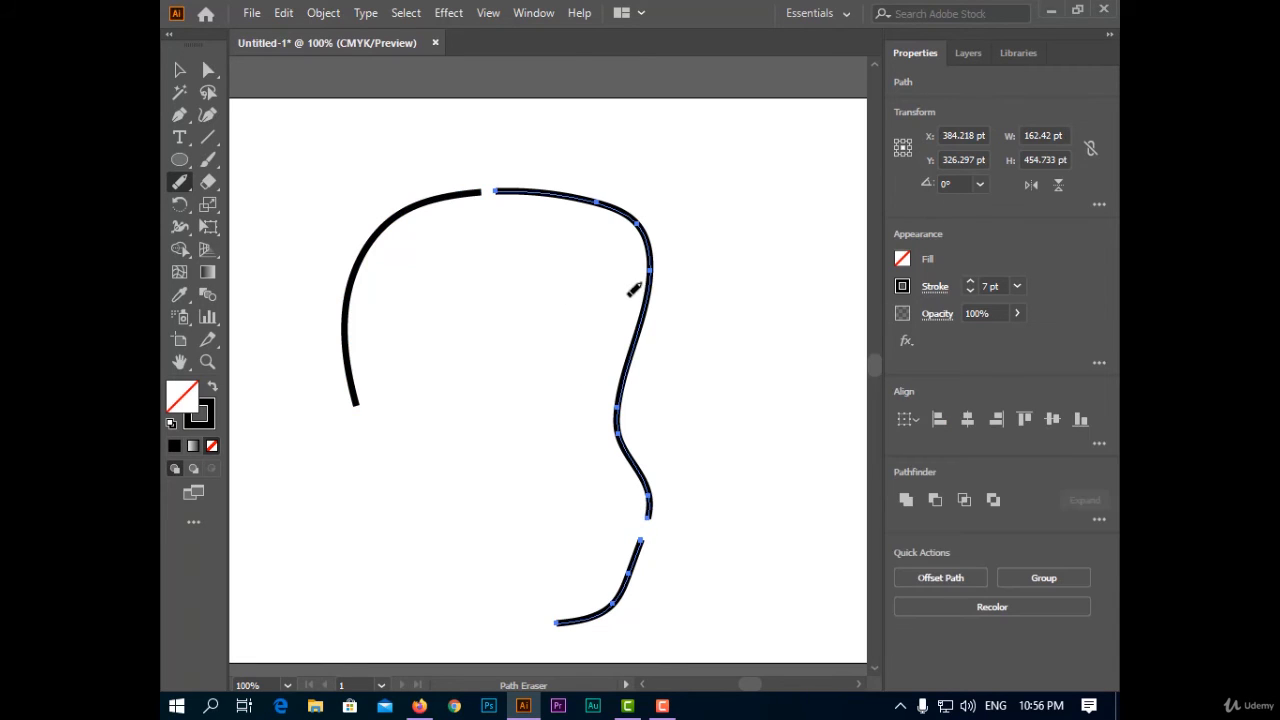
left_click_drag(647, 299, 622, 320)
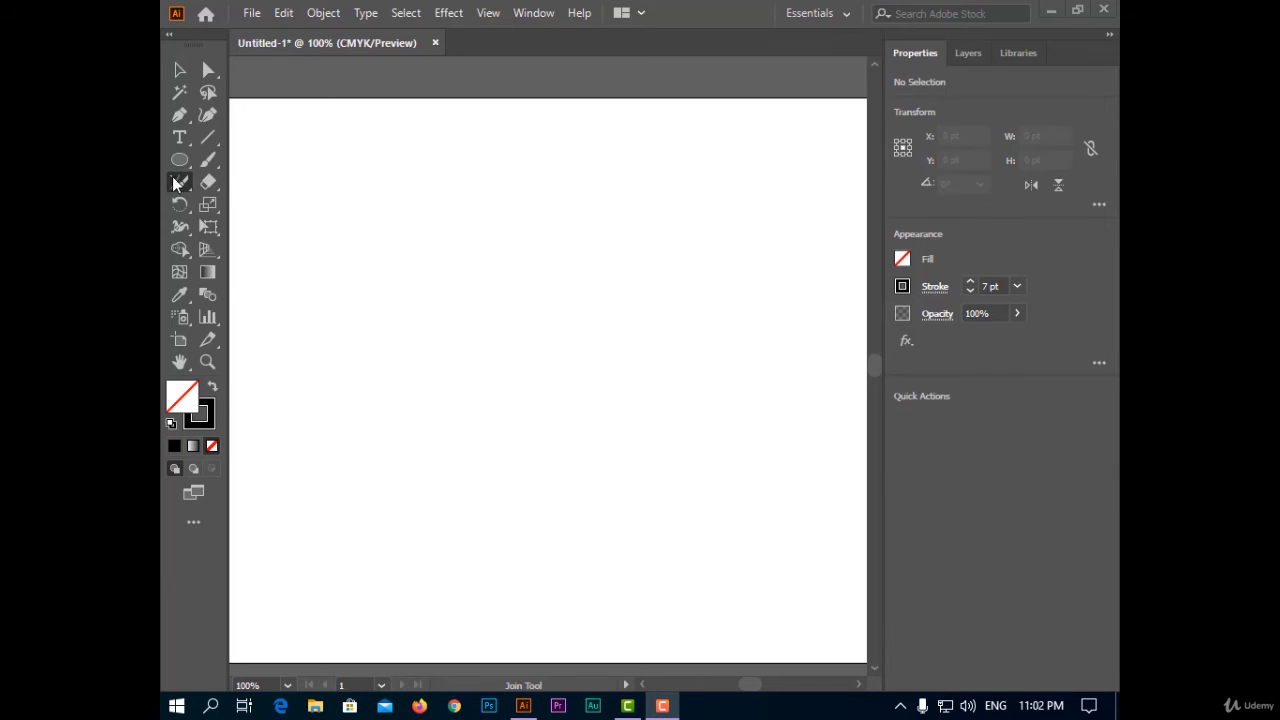
mouse_move(175, 183)
left_mouse_down()
mouse_move(274, 206)
mouse_move(288, 276)
left_mouse_up()
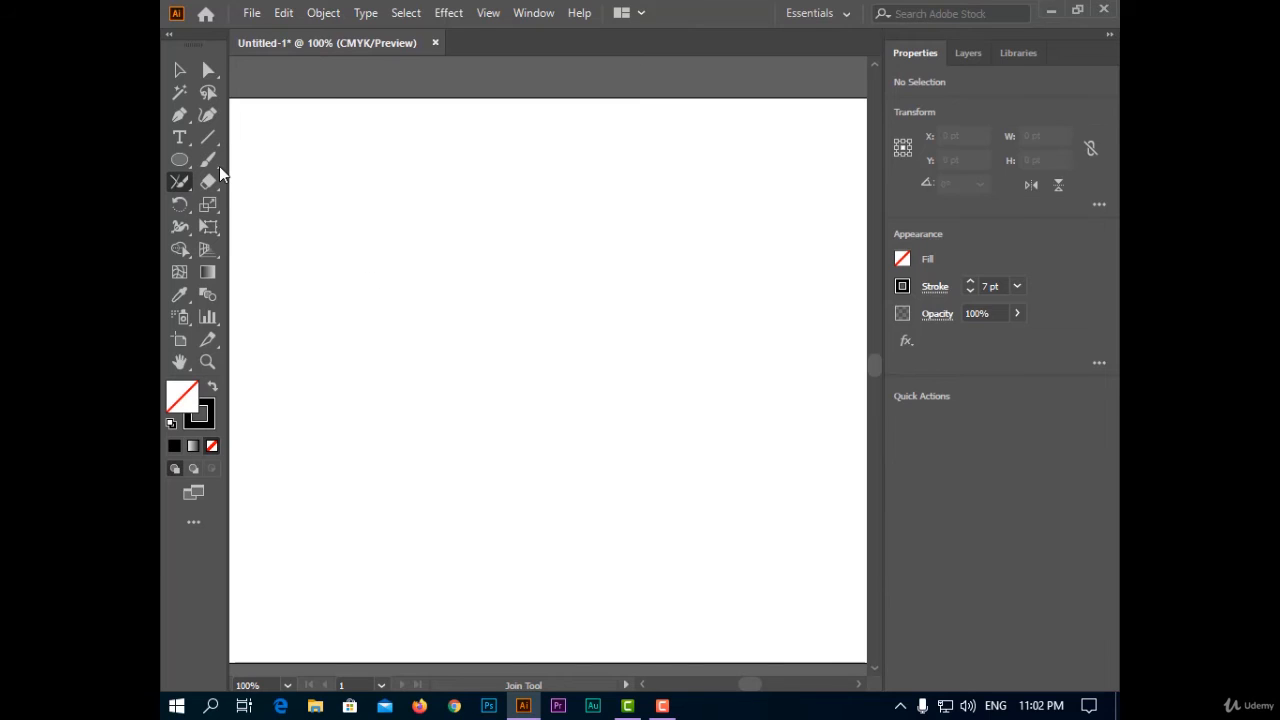
mouse_move(184, 181)
left_mouse_down()
mouse_move(208, 142)
mouse_move(250, 140)
left_mouse_up()
left_click_drag(436, 182, 436, 196)
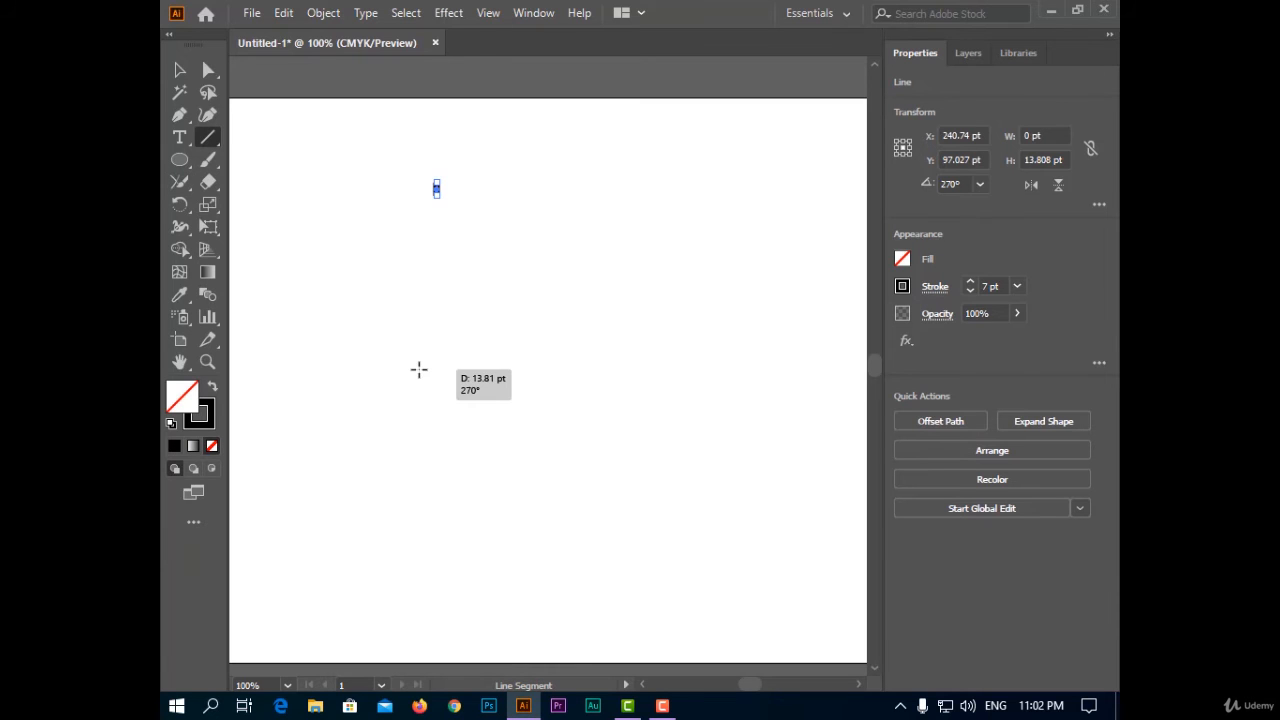
left_click(417, 369)
left_click(684, 408)
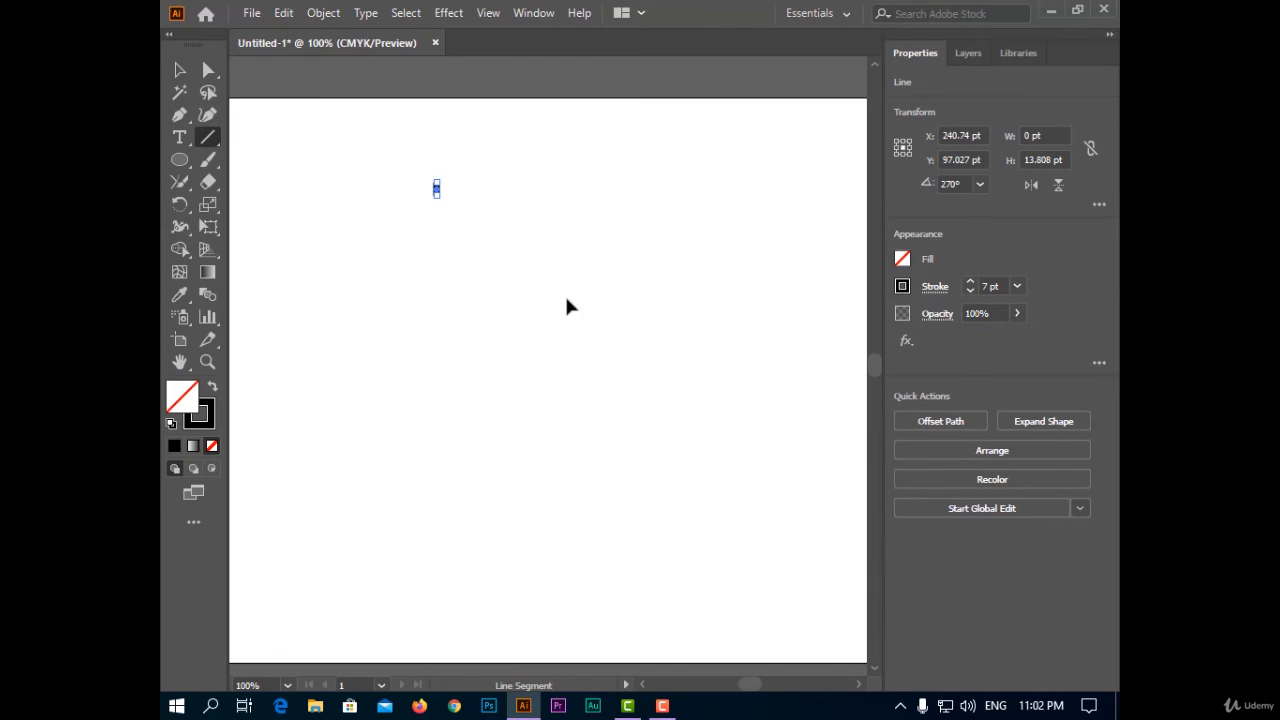
left_click(431, 203)
left_click(683, 406)
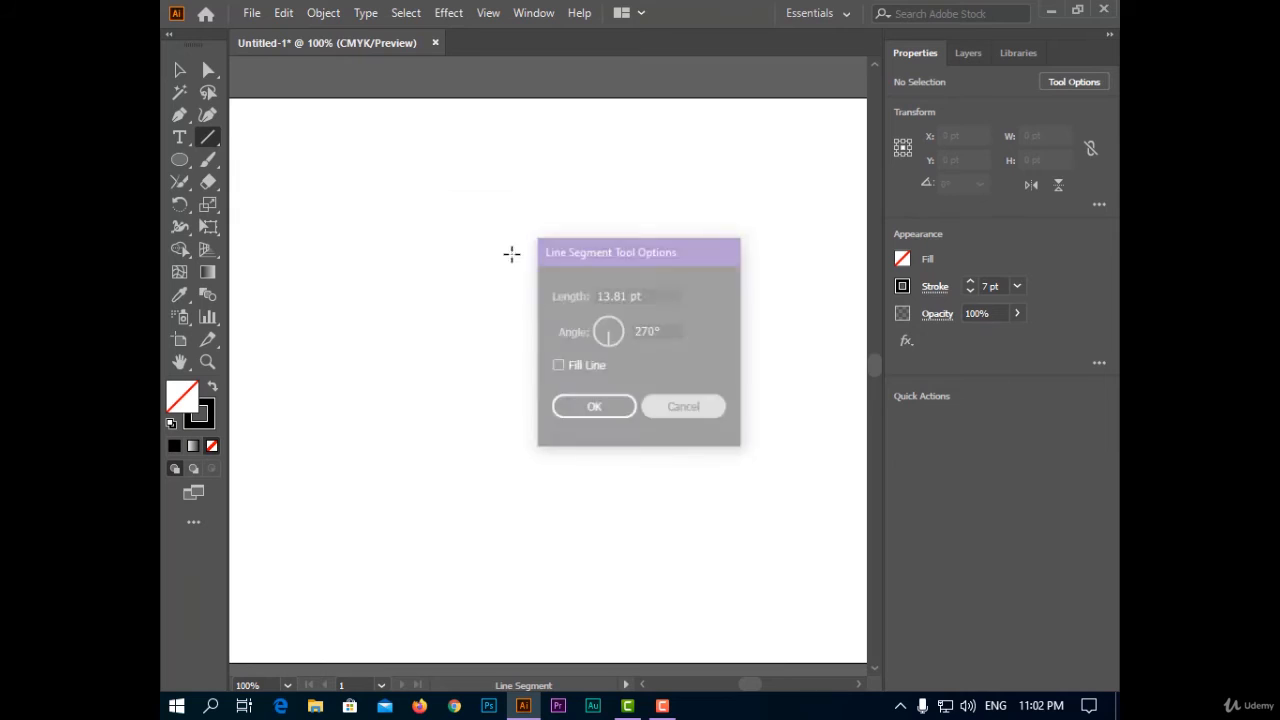
Step: Draw seven straight lines with overlapping ends that outline a block arrow pointing to the upper left
left_click_drag(421, 181, 600, 217)
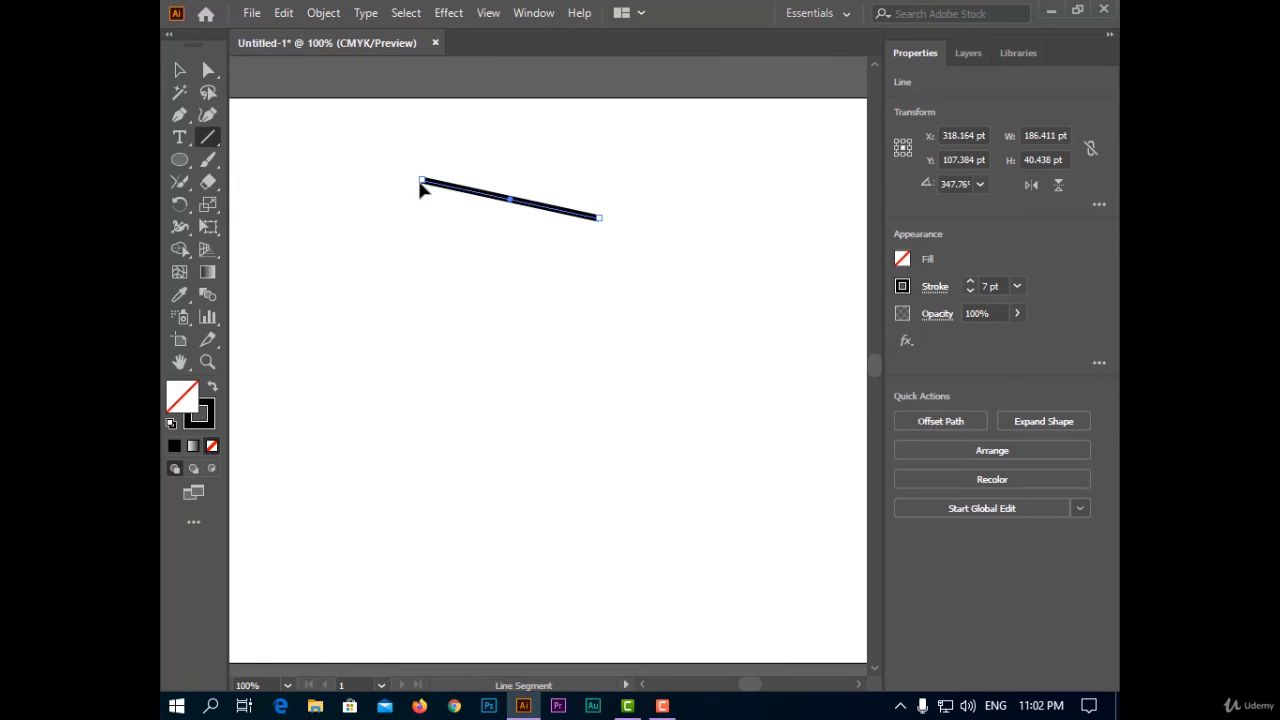
left_click_drag(441, 163, 420, 371)
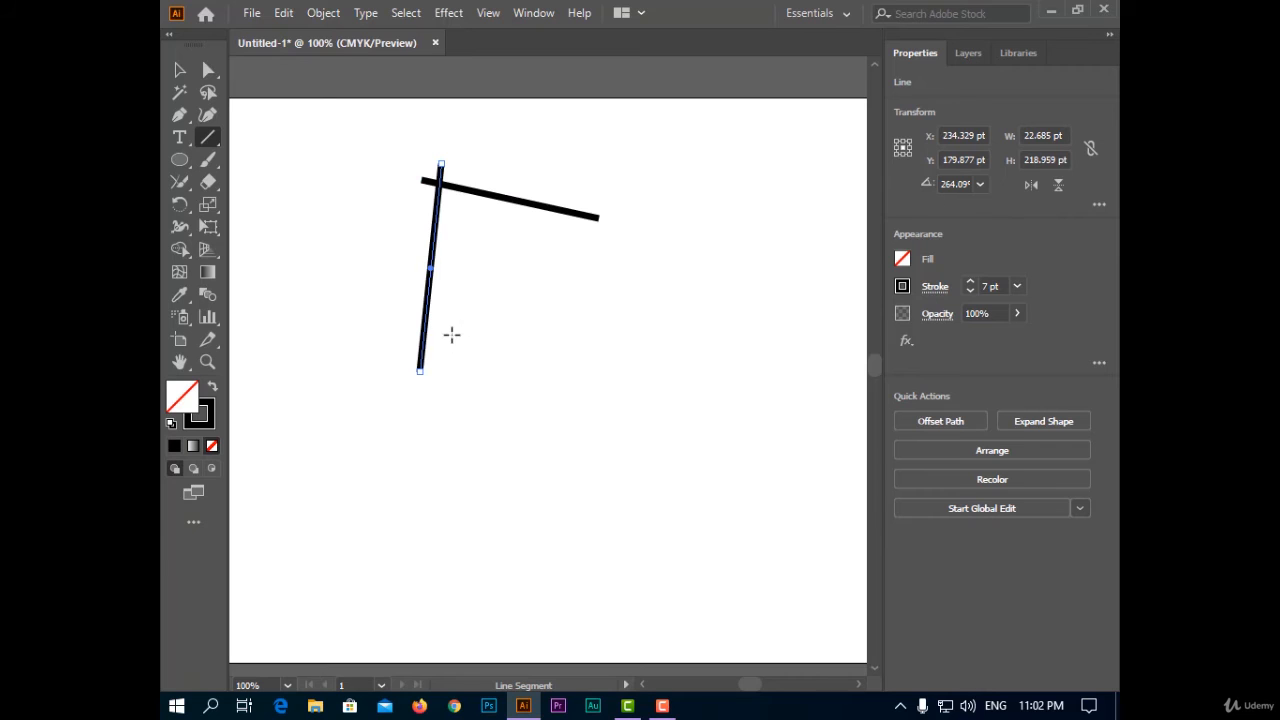
left_click_drag(414, 318, 500, 501)
key("ctrl+z")
left_click_drag(406, 354, 489, 302)
left_click_drag(608, 189, 625, 406)
mouse_move(463, 285)
left_mouse_down()
mouse_move(560, 465)
mouse_move(666, 362)
left_mouse_up()
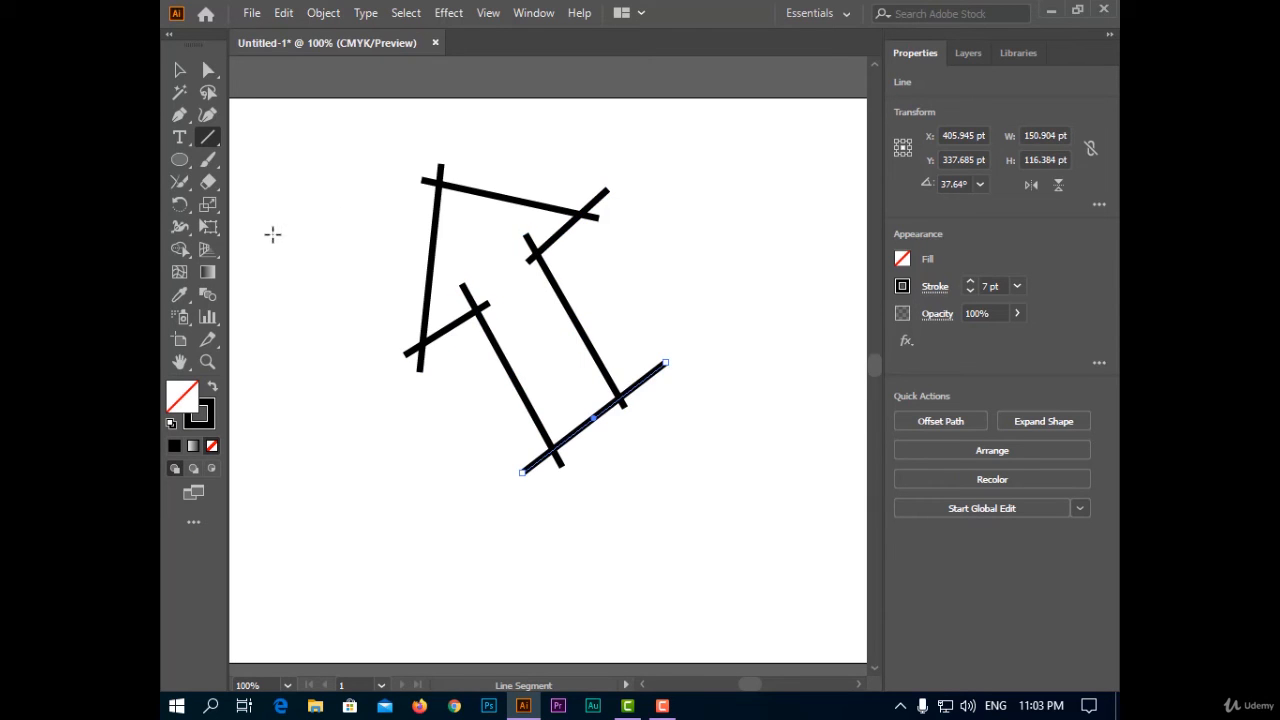
Step: Select all seven arrow lines and use the Join tool to trim and merge the crossing at the arrowhead's lower left corner
left_click(171, 184)
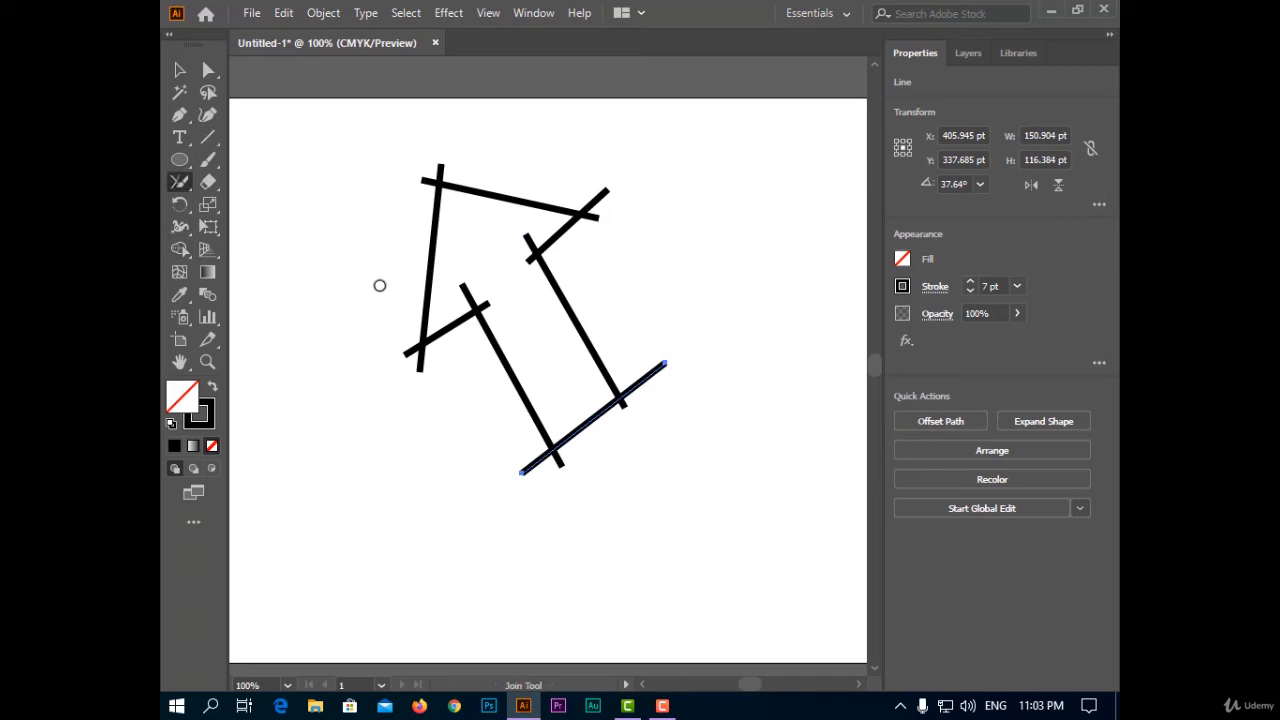
key("v")
mouse_move(374, 157)
left_mouse_down()
mouse_move(651, 349)
mouse_move(705, 490)
left_mouse_up()
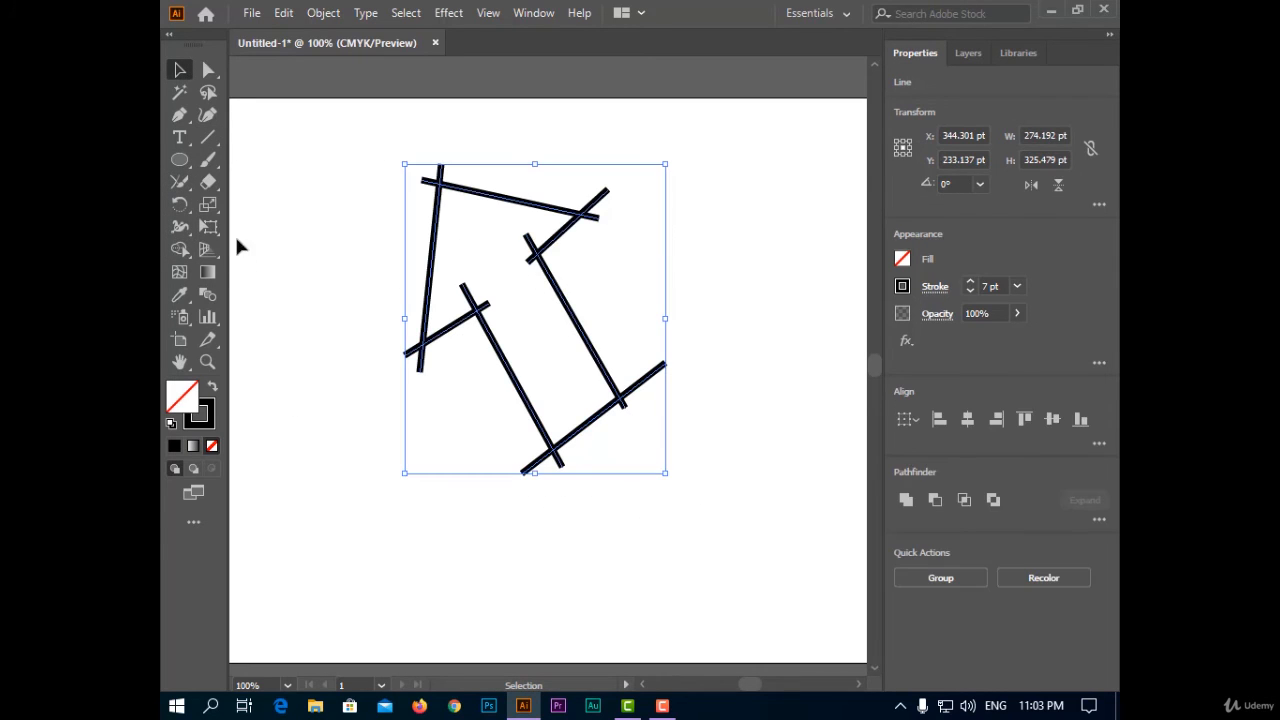
left_click(180, 182)
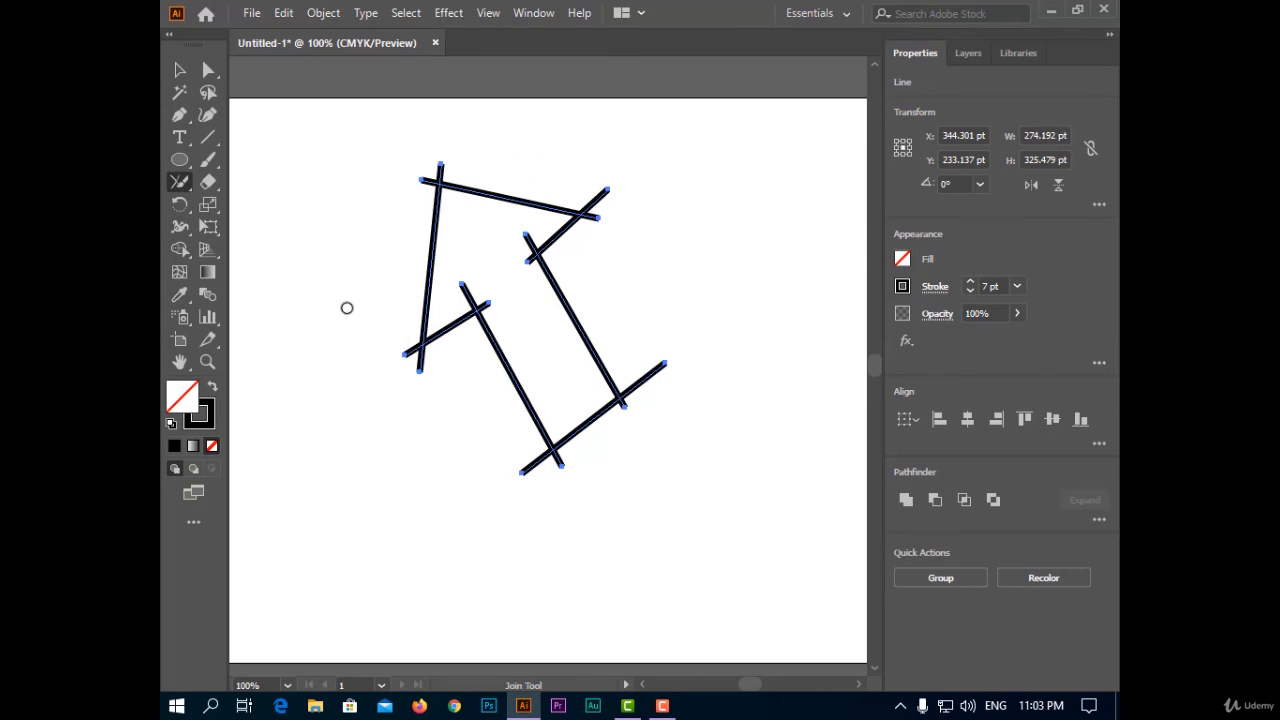
left_click_drag(411, 331, 429, 347)
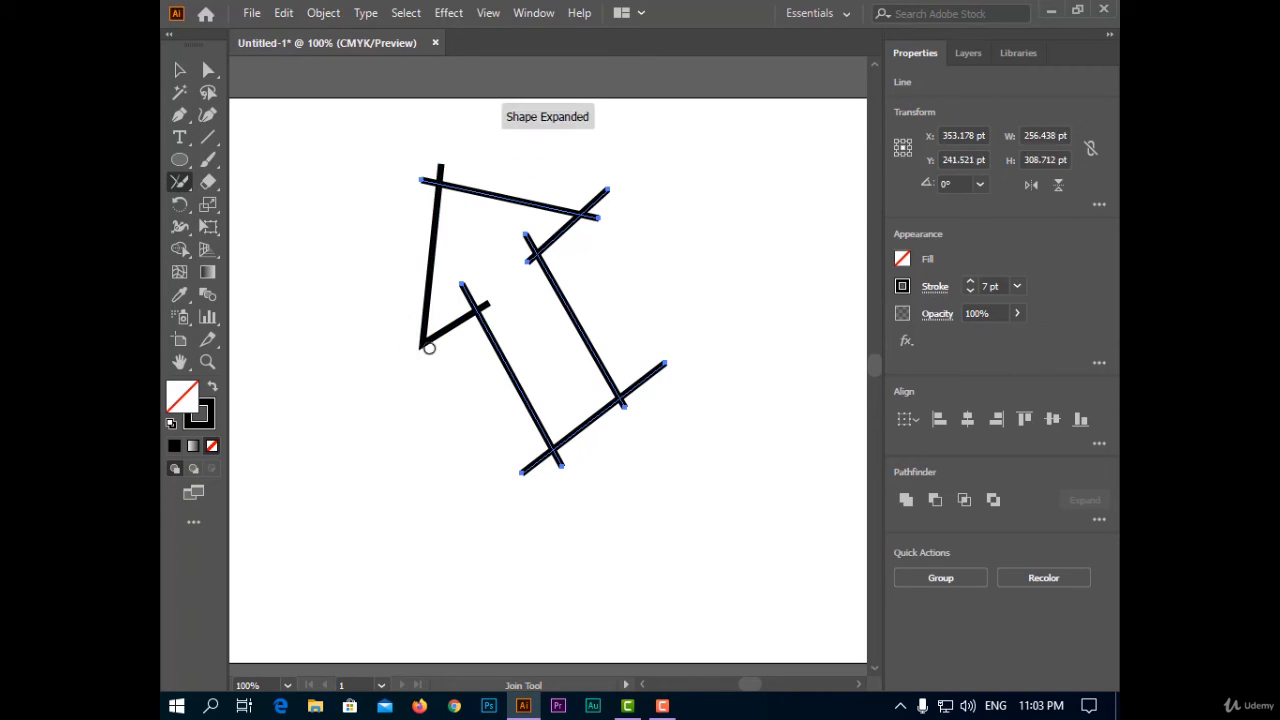
Step: Select the joined left path and the arrowhead's upper line, and merge their crossing at the arrow tip with the Join tool
left_click_drag(421, 213, 505, 157)
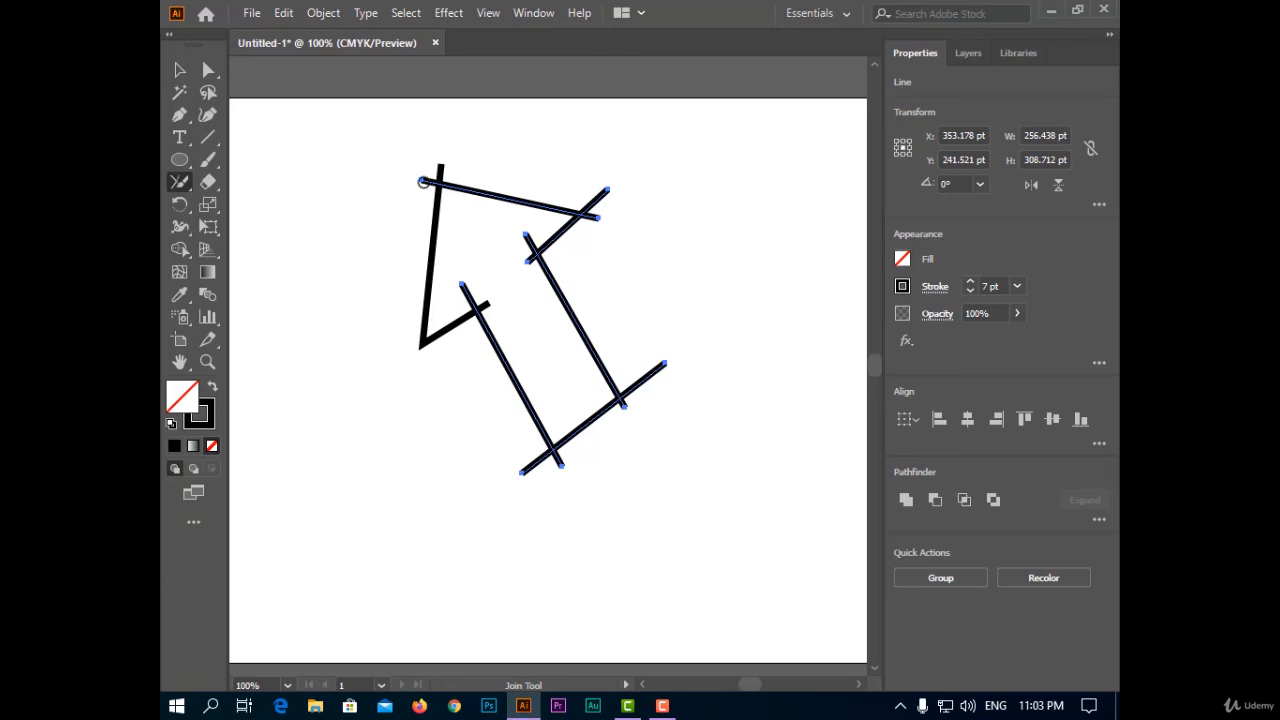
mouse_move(426, 182)
left_mouse_down()
mouse_move(467, 155)
mouse_move(446, 182)
left_mouse_up()
left_click(180, 70)
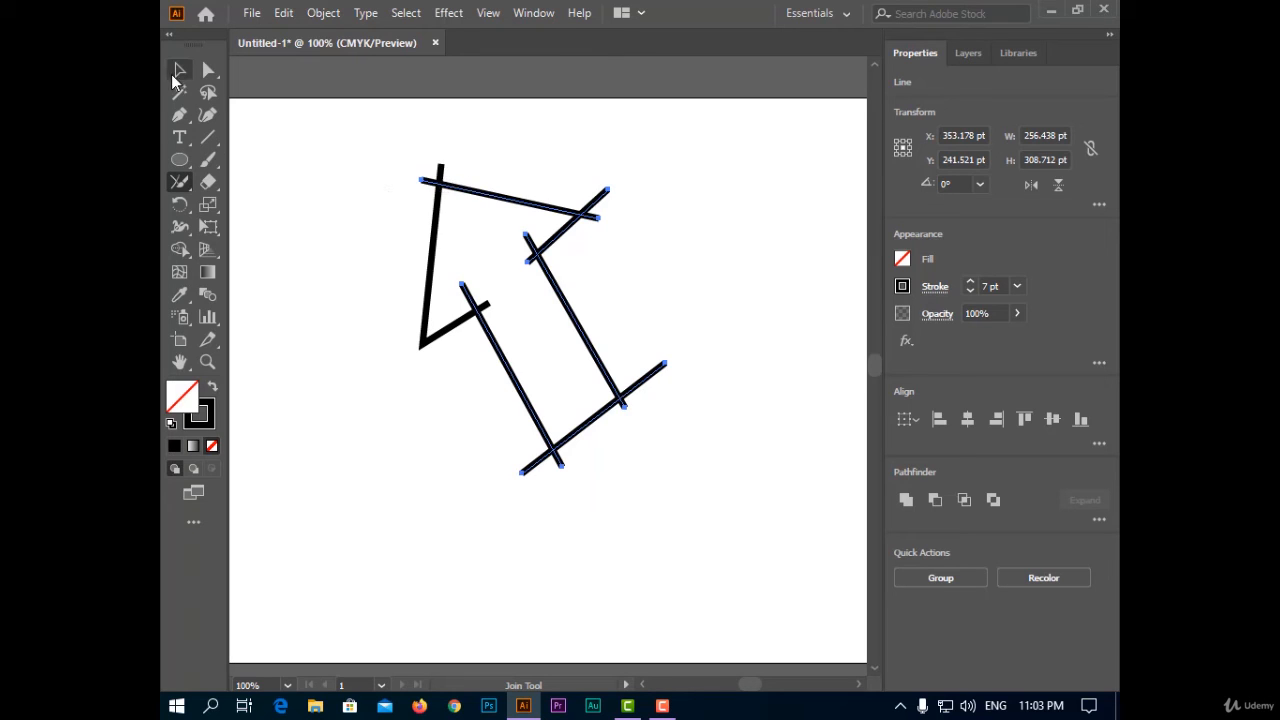
left_click(441, 213)
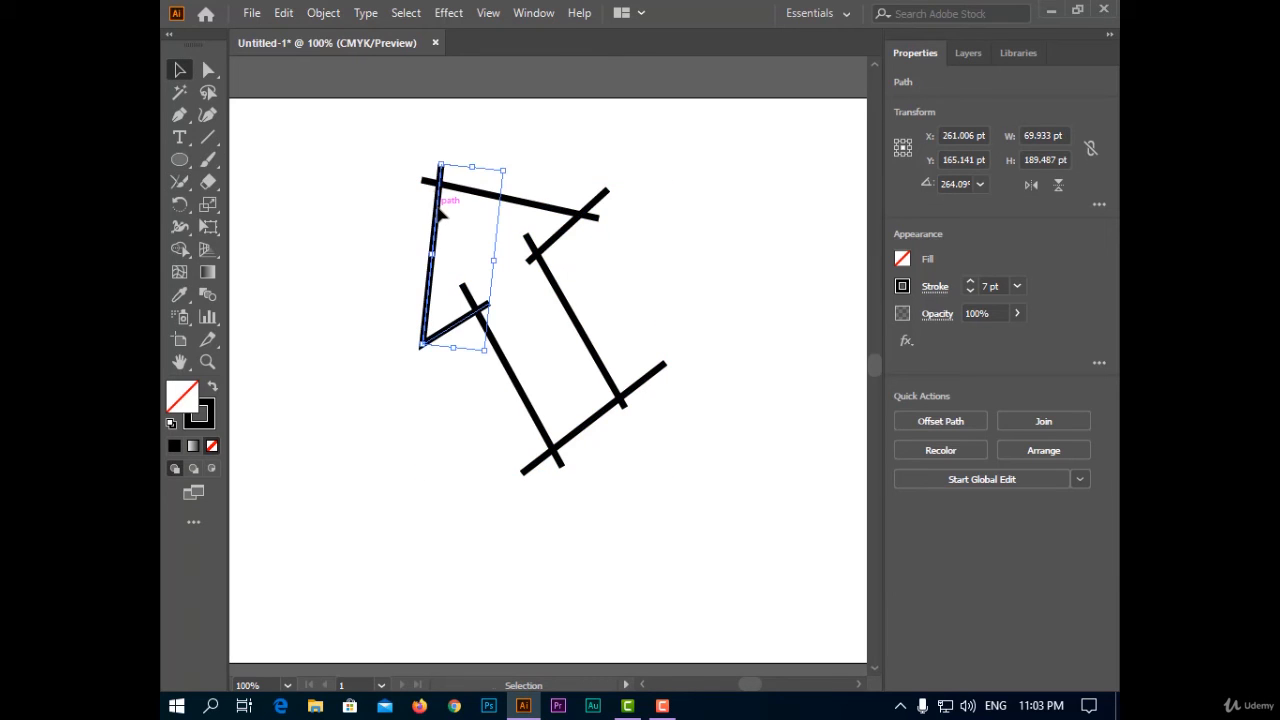
left_click(434, 180, "shift")
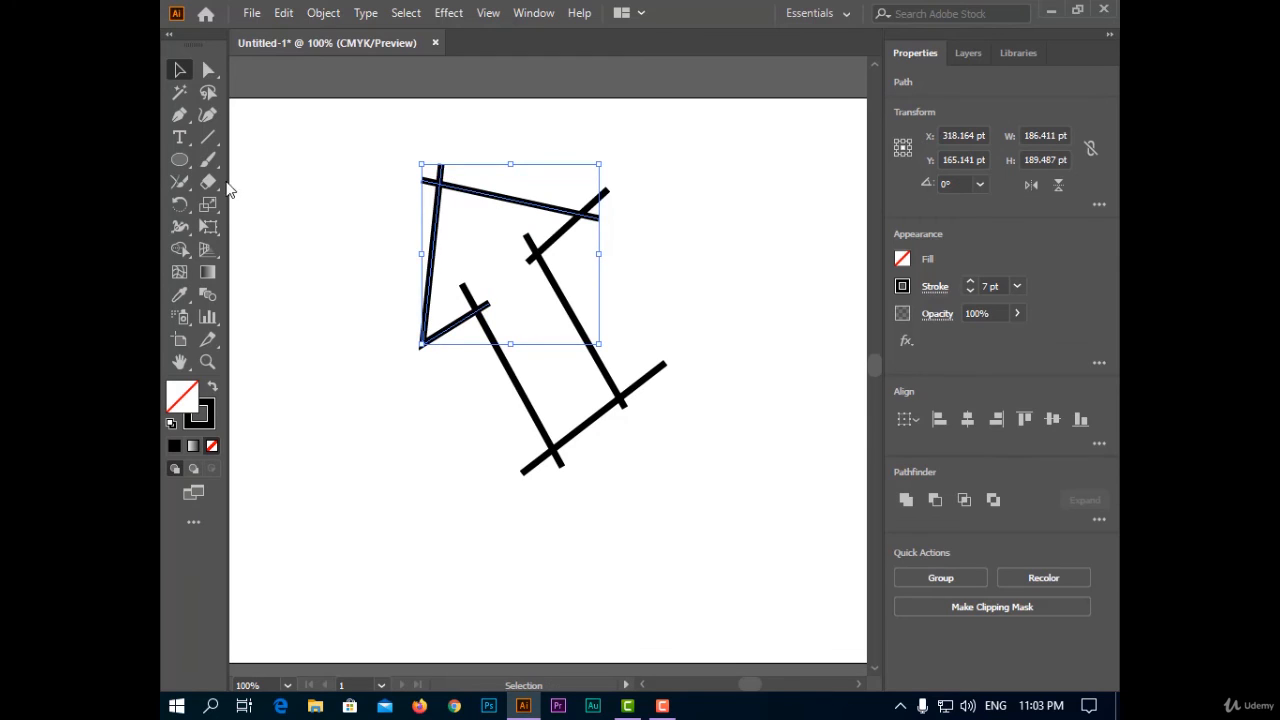
left_click(180, 181)
mouse_move(424, 209)
left_mouse_down()
mouse_move(508, 150)
mouse_move(513, 161)
left_mouse_up()
Step: Select all the arrow paths and join the crossing lines at the arrowhead's right corner
left_click(179, 69)
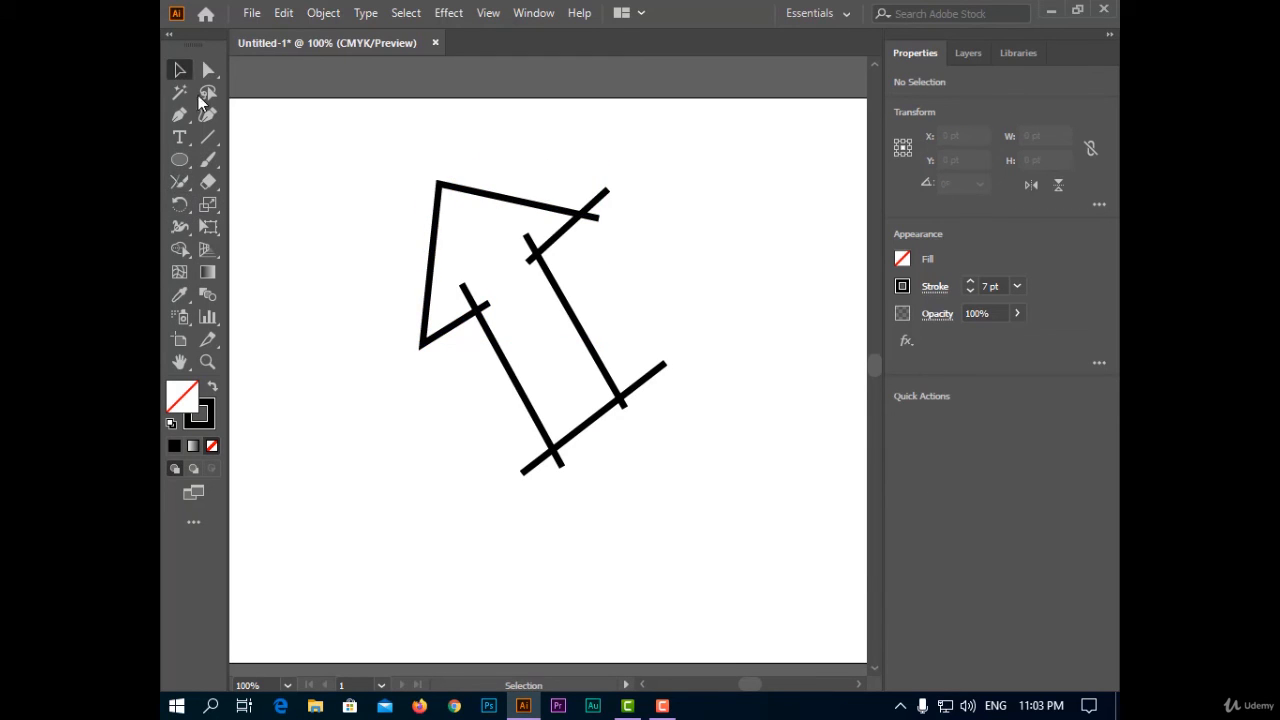
left_click(546, 207)
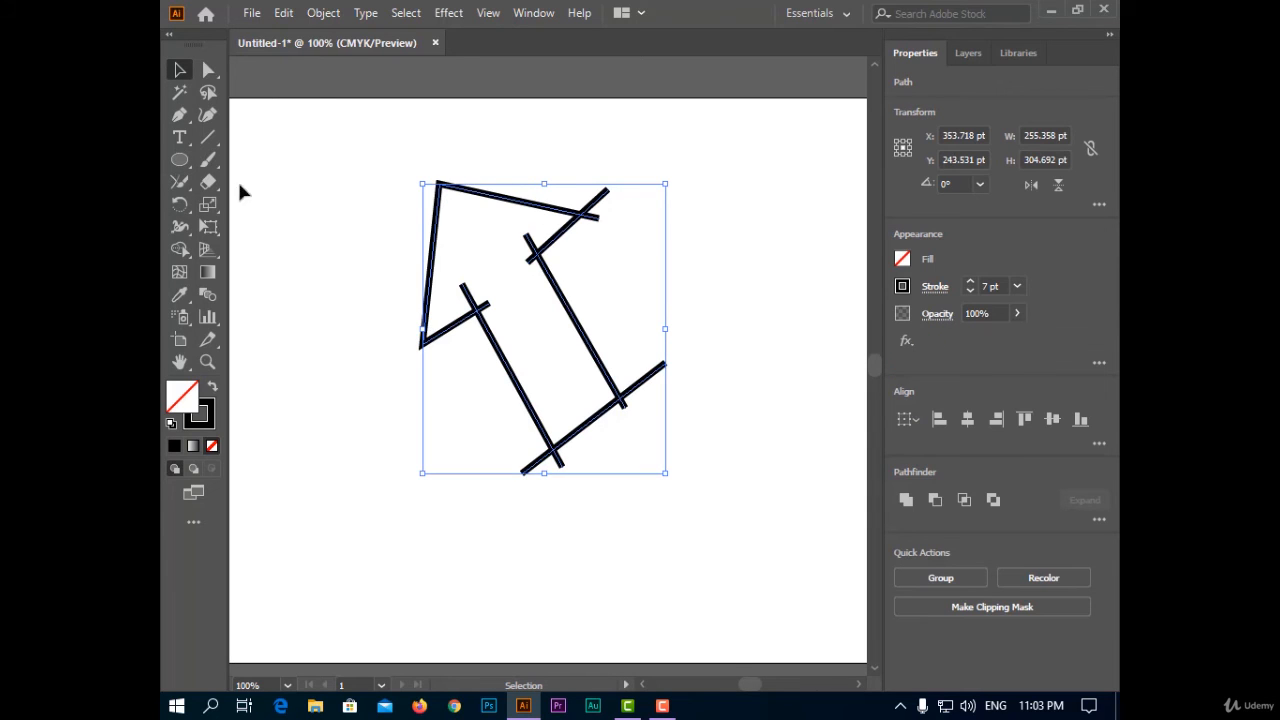
left_click(180, 181)
left_click_drag(564, 205, 581, 262)
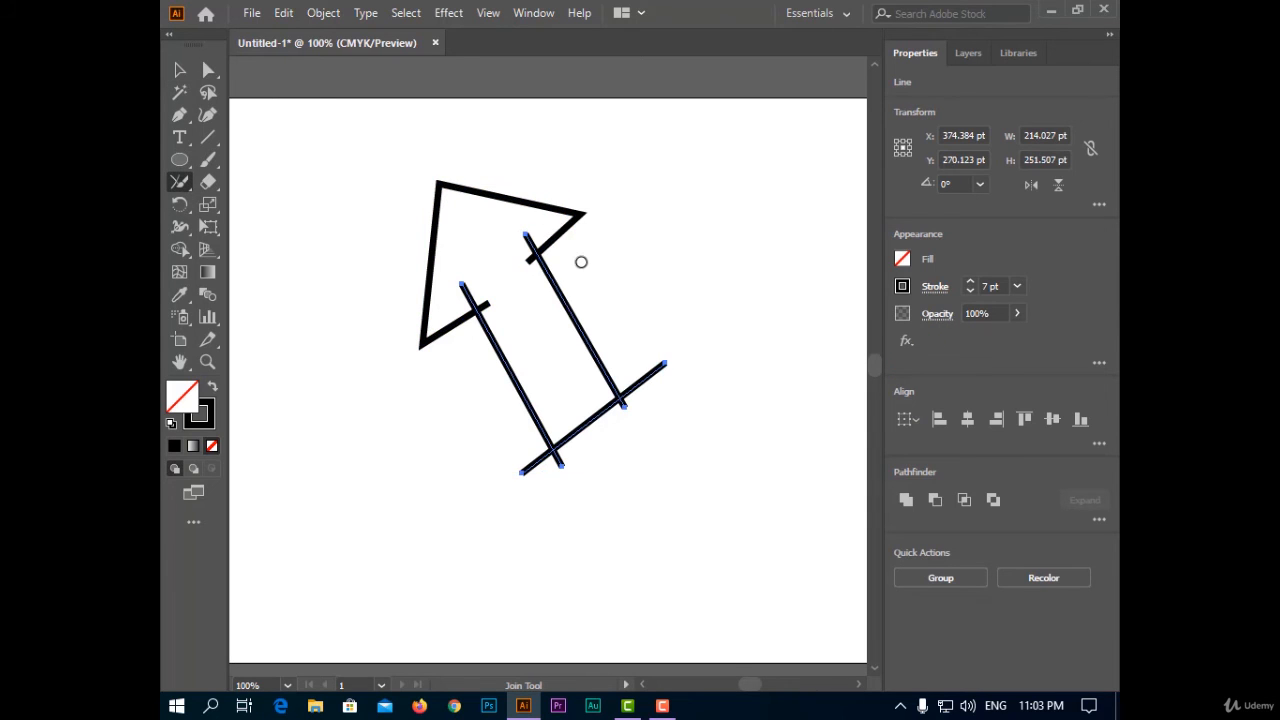
Step: With all paths selected, join both inner corners where the arrowhead meets the two shaft lines
key("ctrl+a")
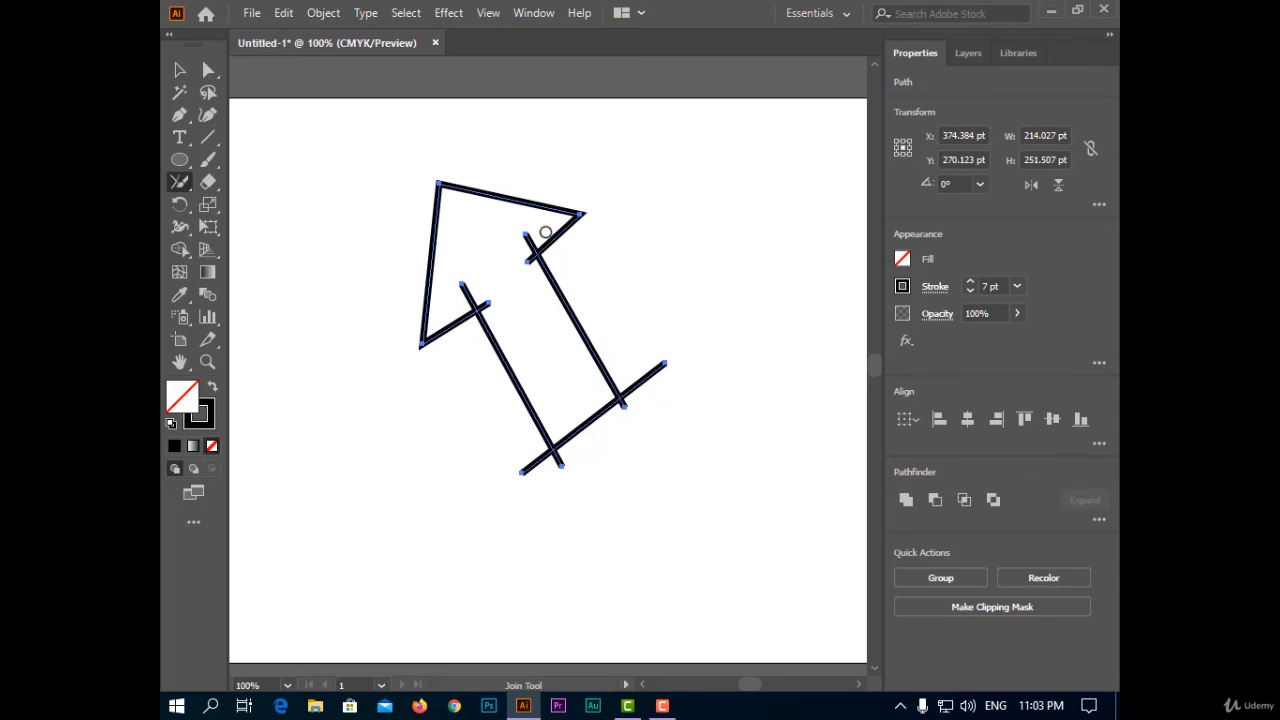
left_click_drag(545, 243, 545, 295)
key("ctrl+a")
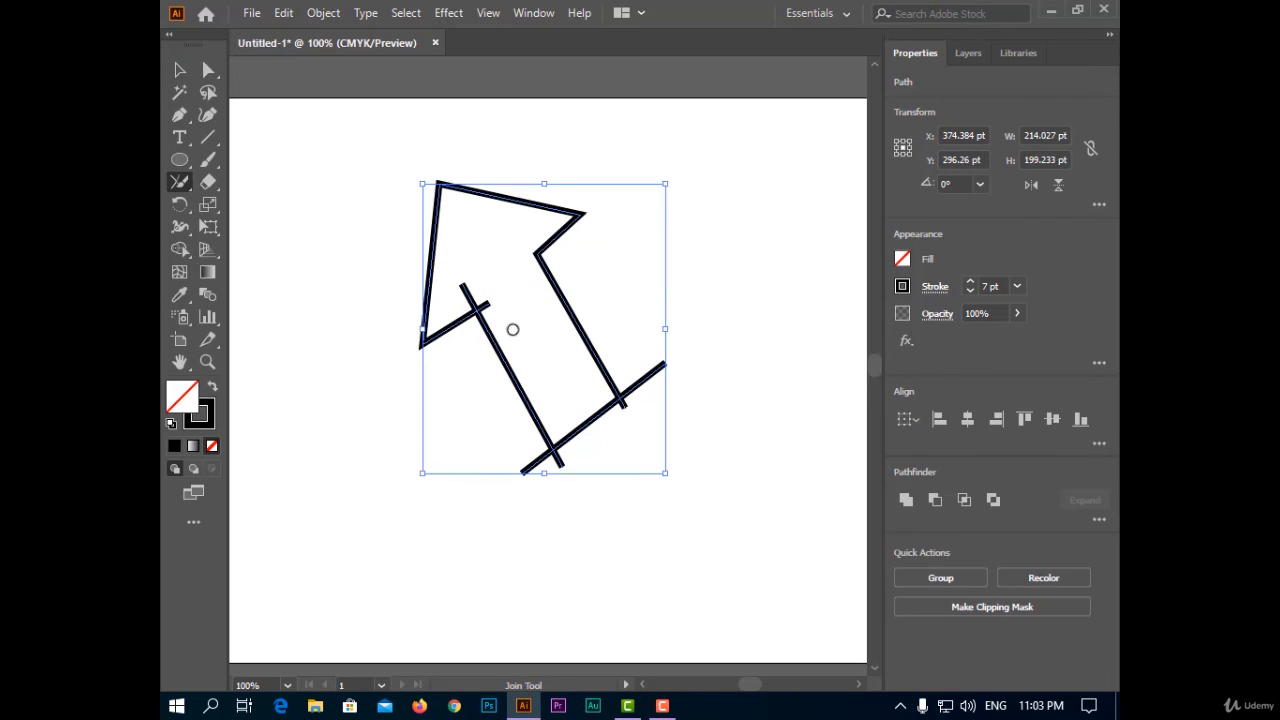
left_click_drag(458, 309, 526, 330)
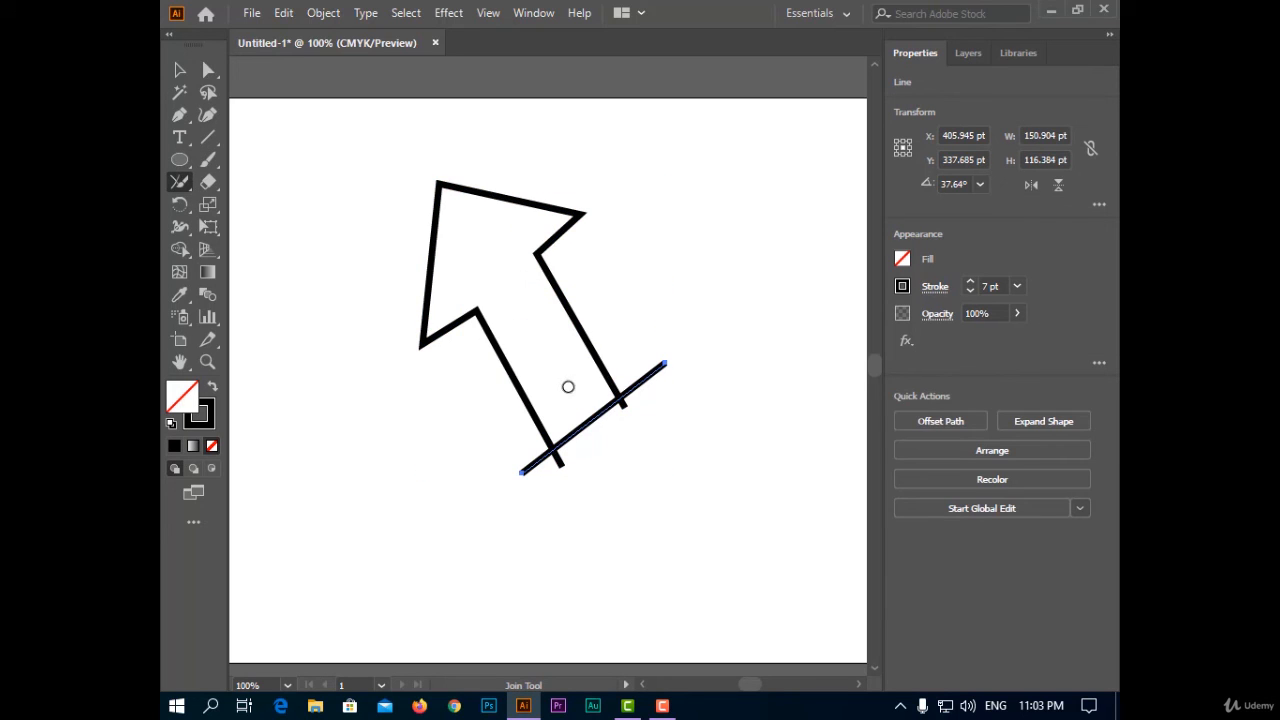
Step: Join the base line to both shaft lines so the block arrow becomes a closed outline without overhanging ends
mouse_move(521, 444)
left_mouse_down()
mouse_move(610, 460)
mouse_move(559, 430)
mouse_move(623, 431)
left_mouse_up()
key("ctrl+a")
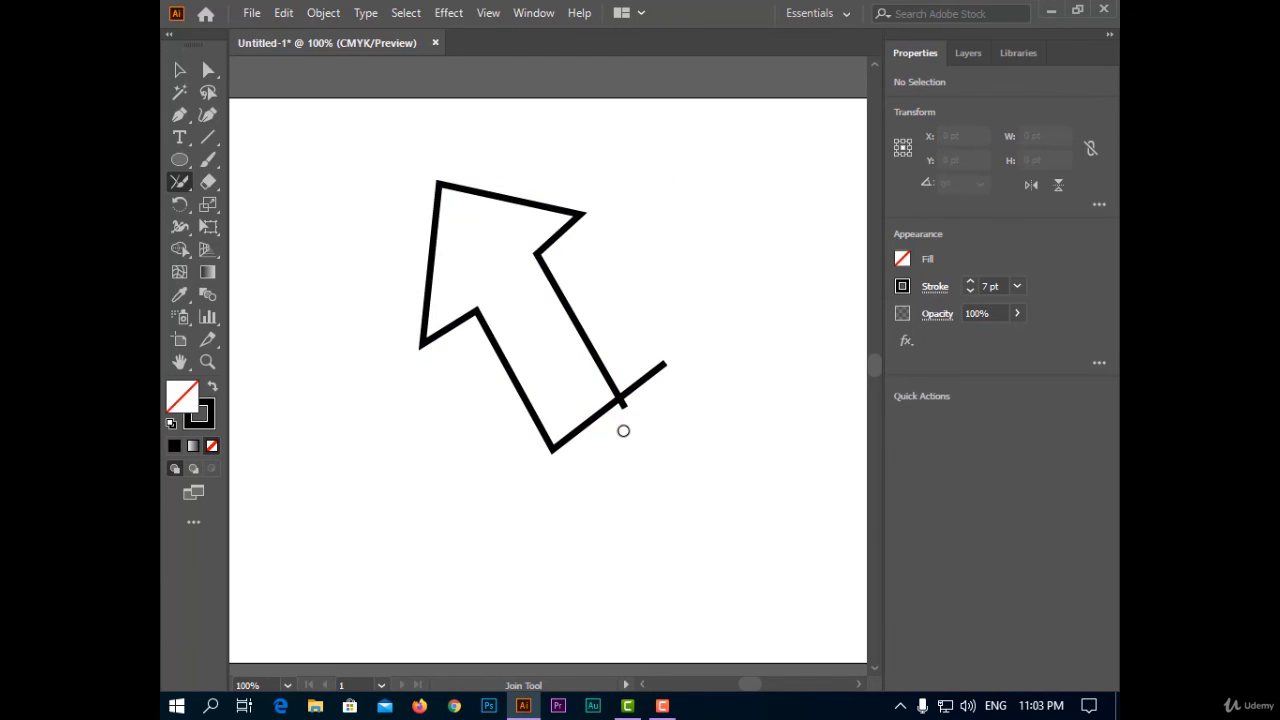
key("ctrl+a")
left_click_drag(616, 364, 579, 494)
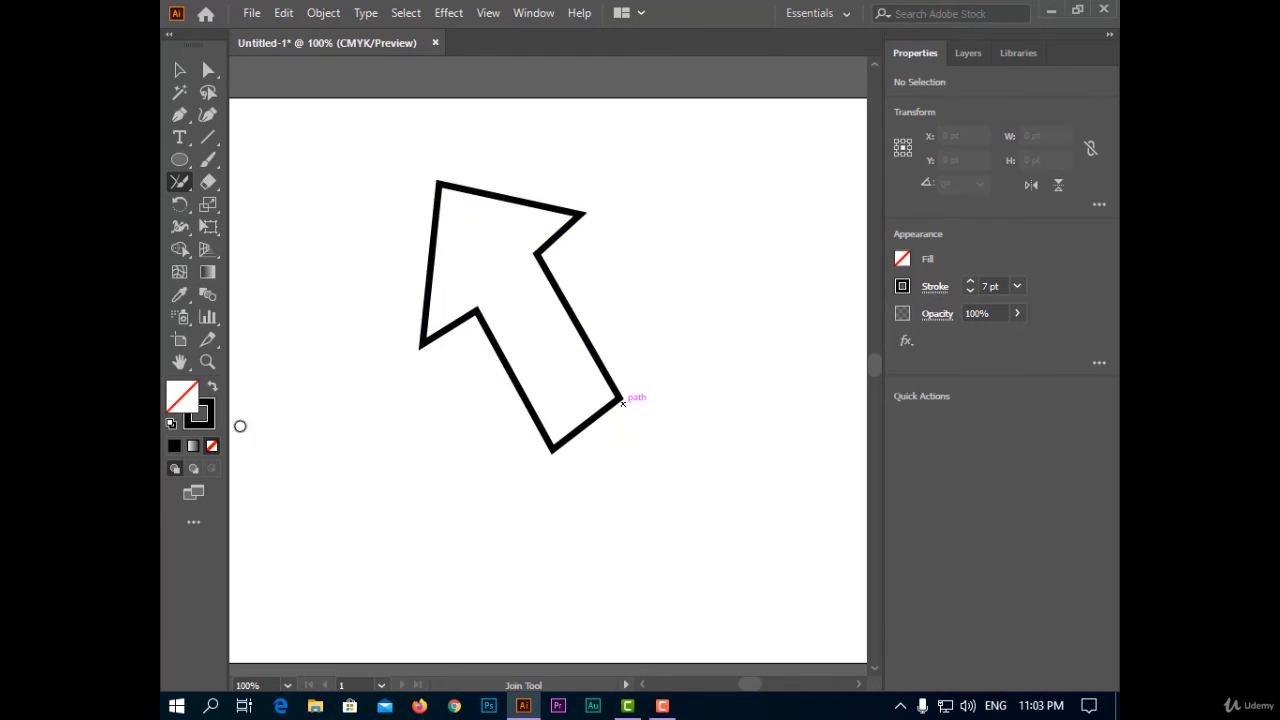
key("v")
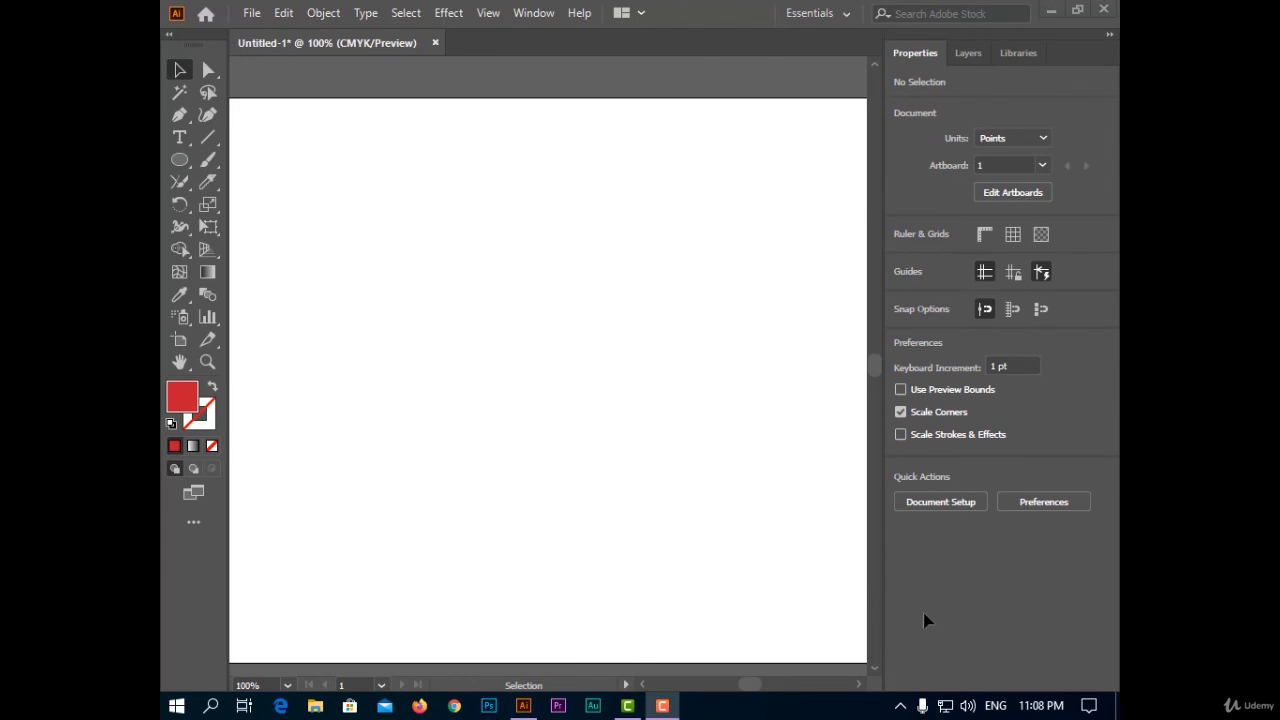
left_click(208, 182)
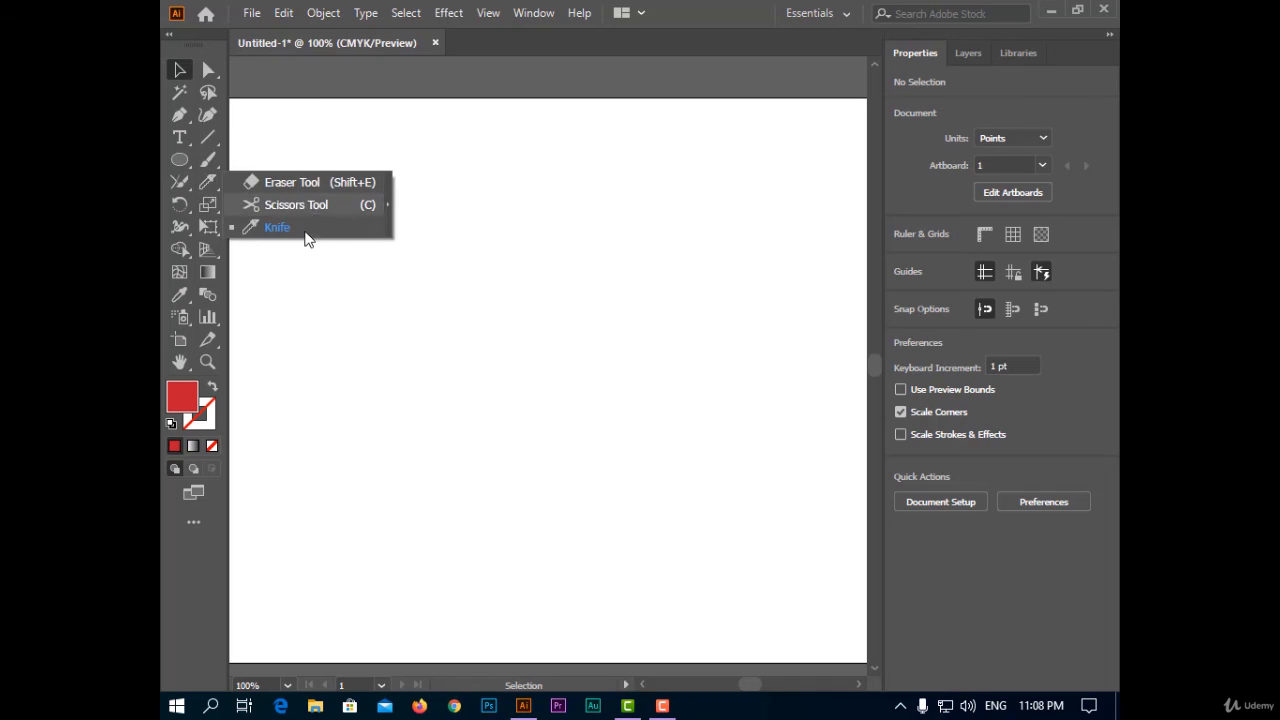
left_click(180, 69)
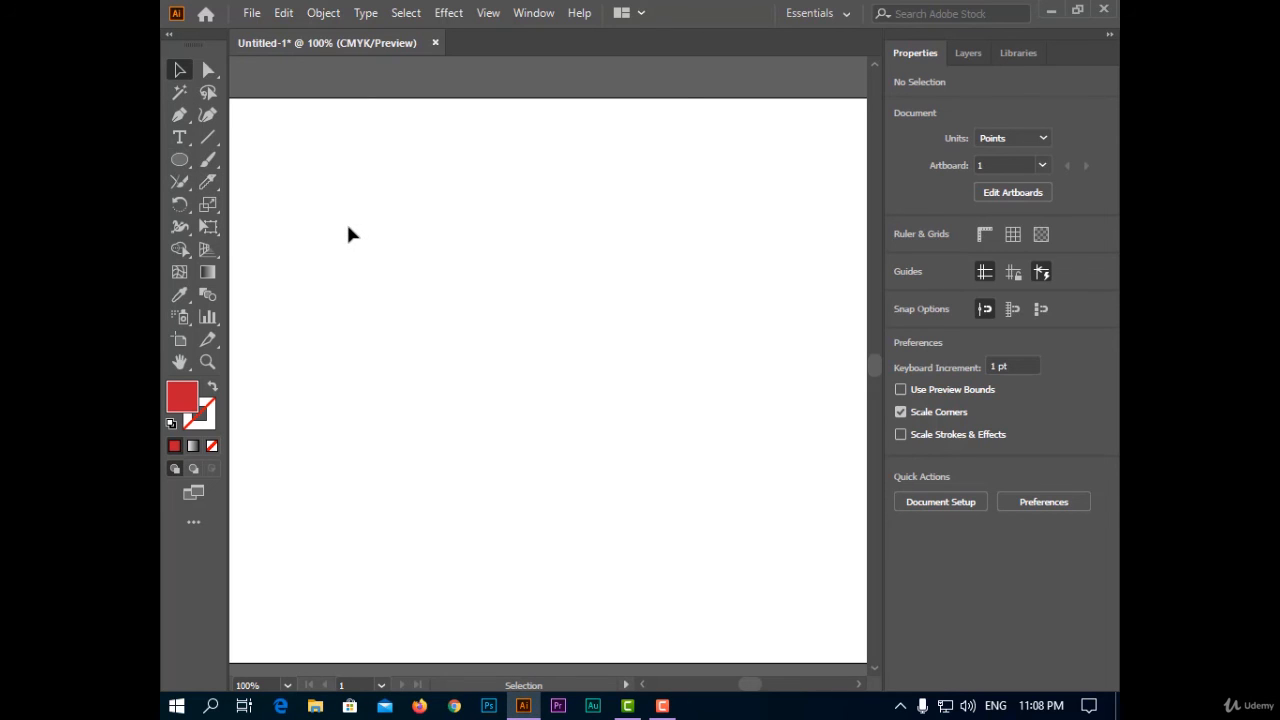
Step: Draw a red ellipse about 445 by 389 pt and cut it across the middle with the Knife tool along a gently rising curve
left_click(179, 161)
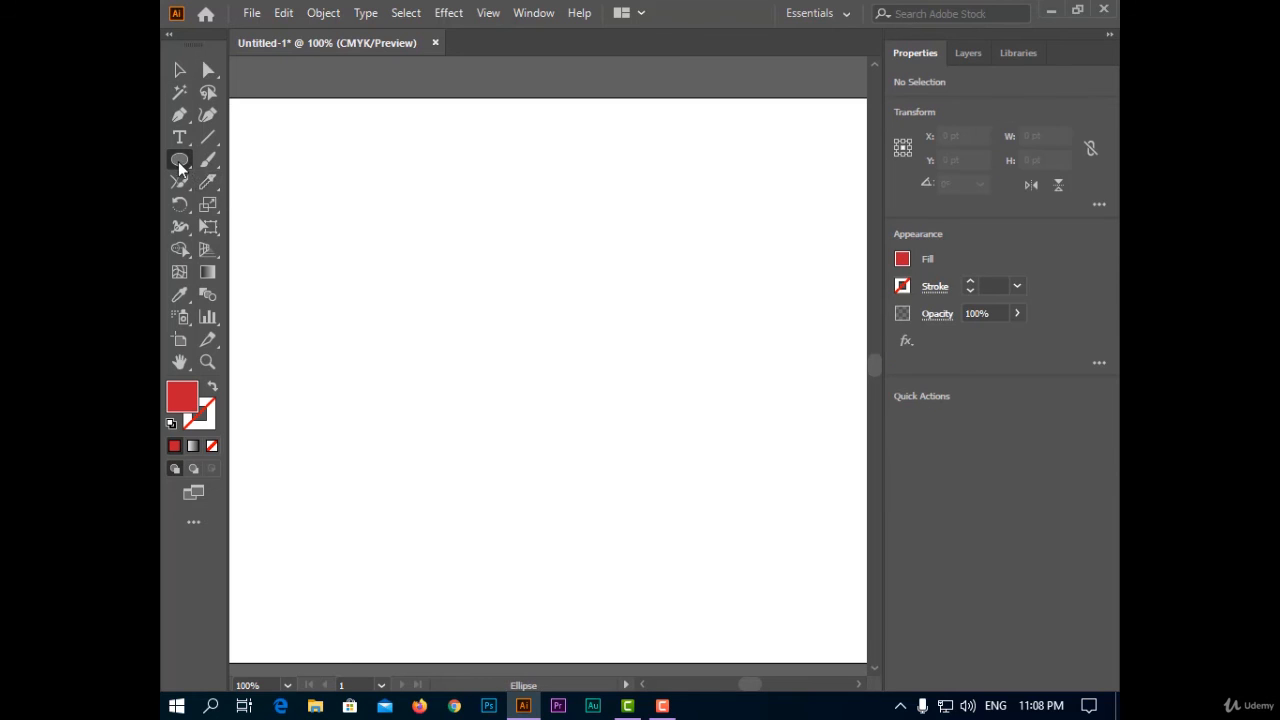
left_click_drag(318, 154, 768, 530)
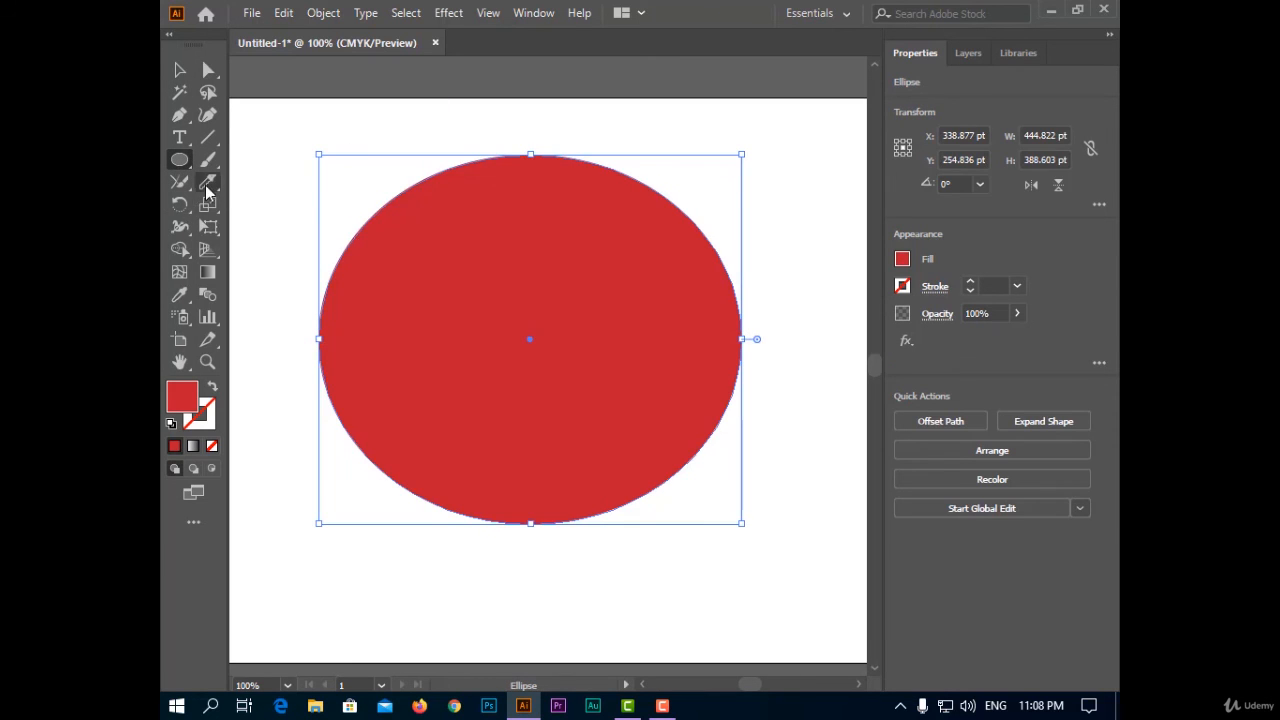
left_click(207, 181)
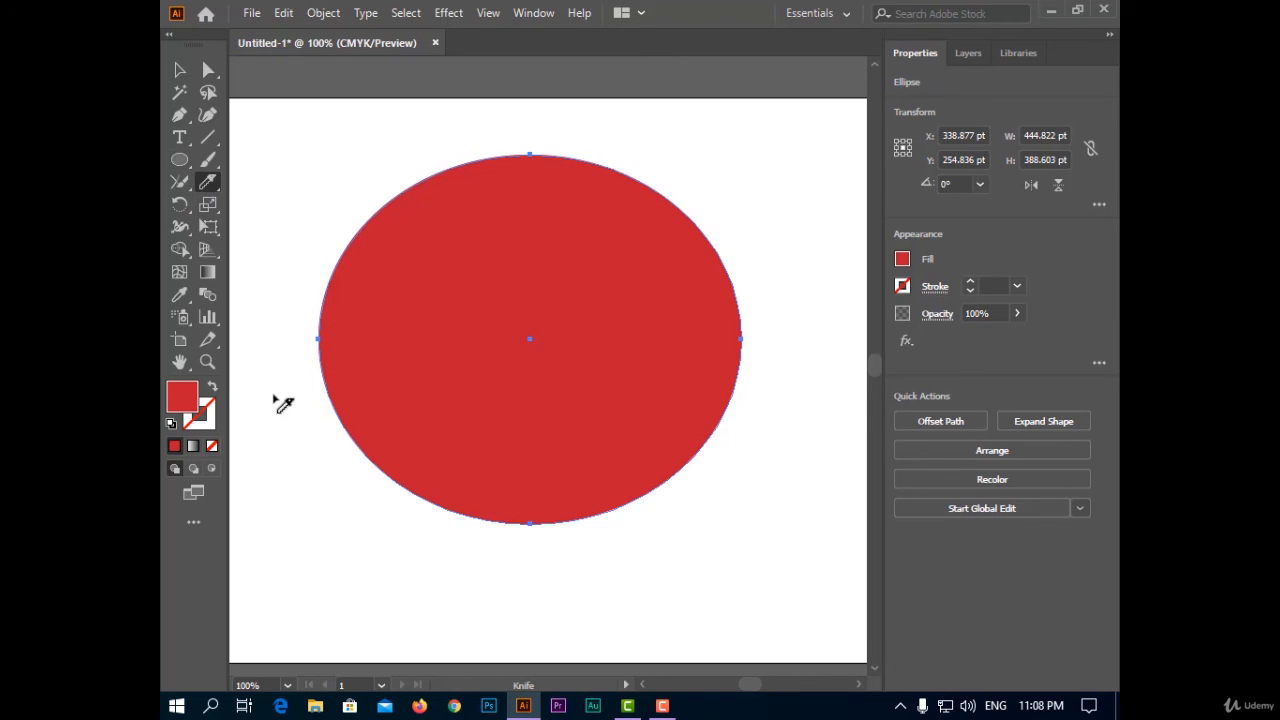
left_click_drag(672, 316, 881, 236)
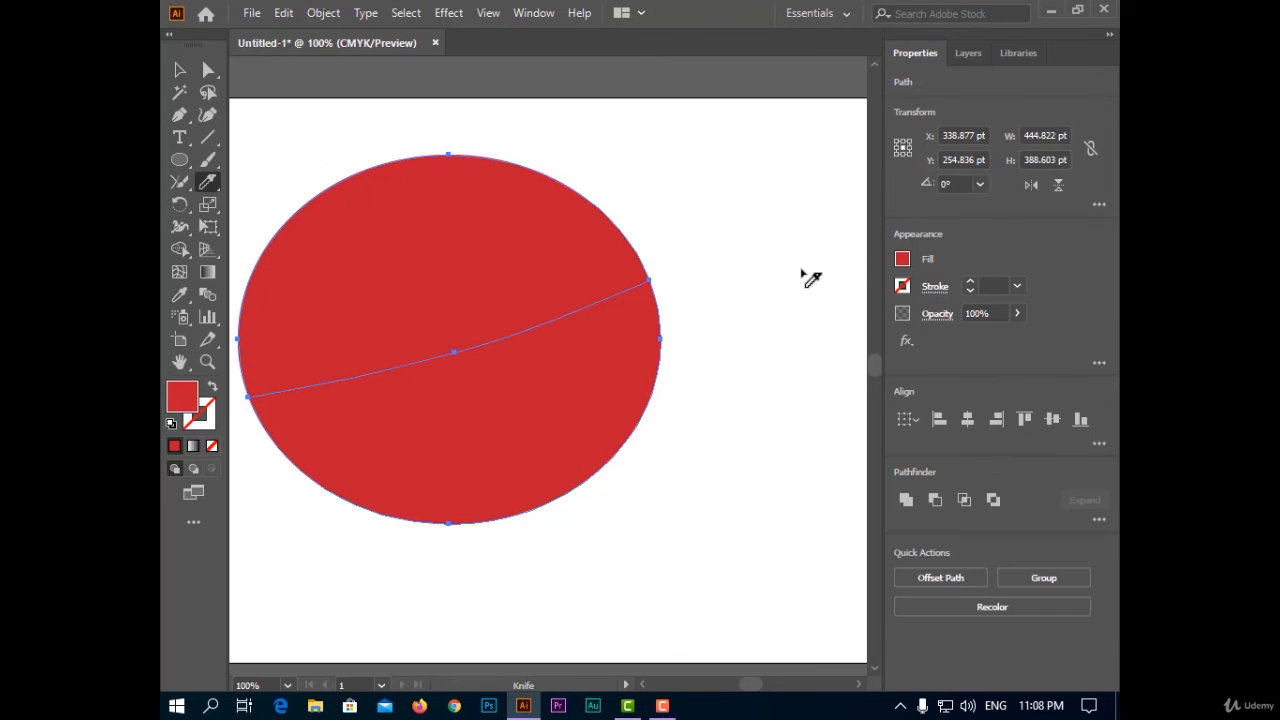
Step: Move the lower piece of the cut ellipse down and to the right, clear of the upper piece, and deselect it
left_click(178, 71)
left_click(736, 343)
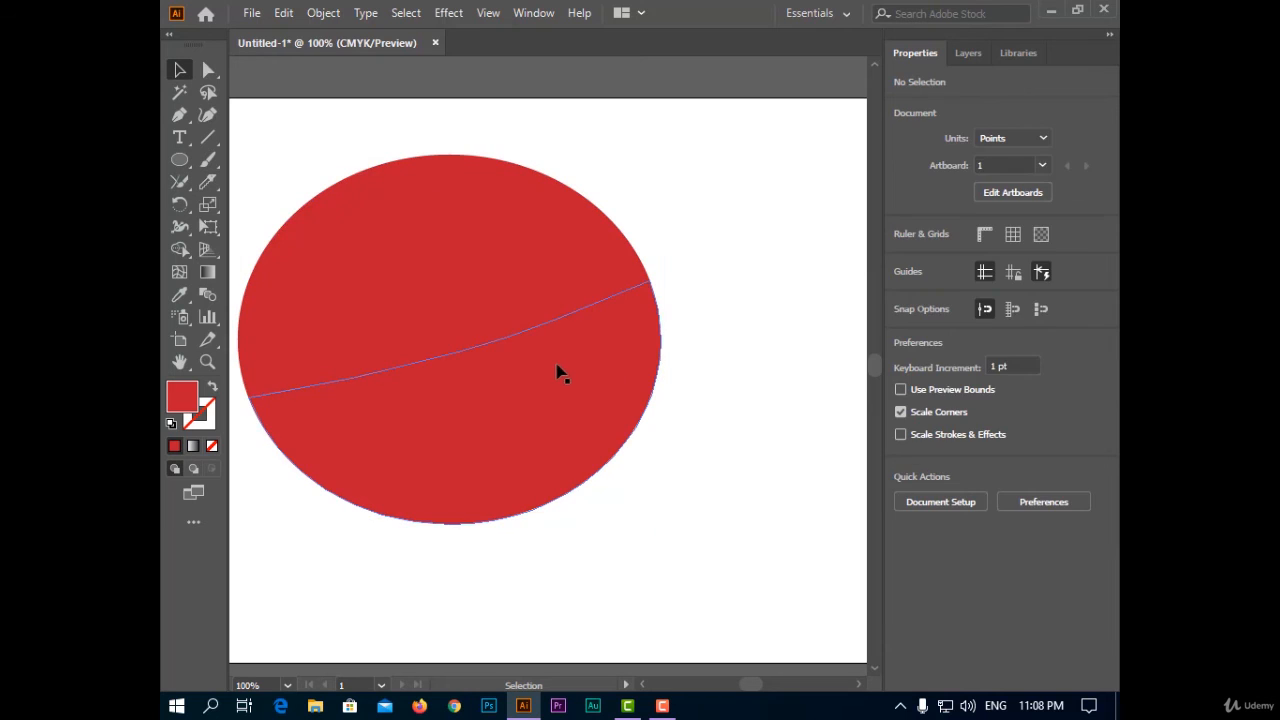
left_click_drag(560, 366, 786, 468)
left_click(766, 287)
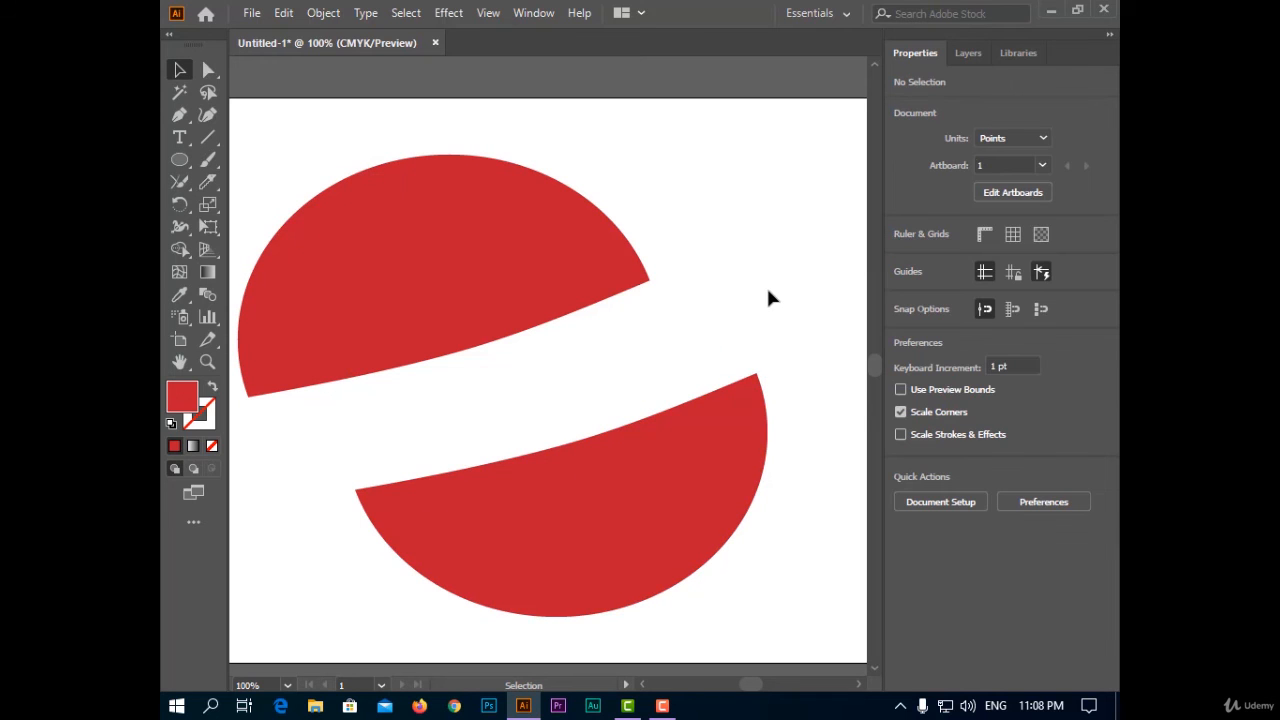